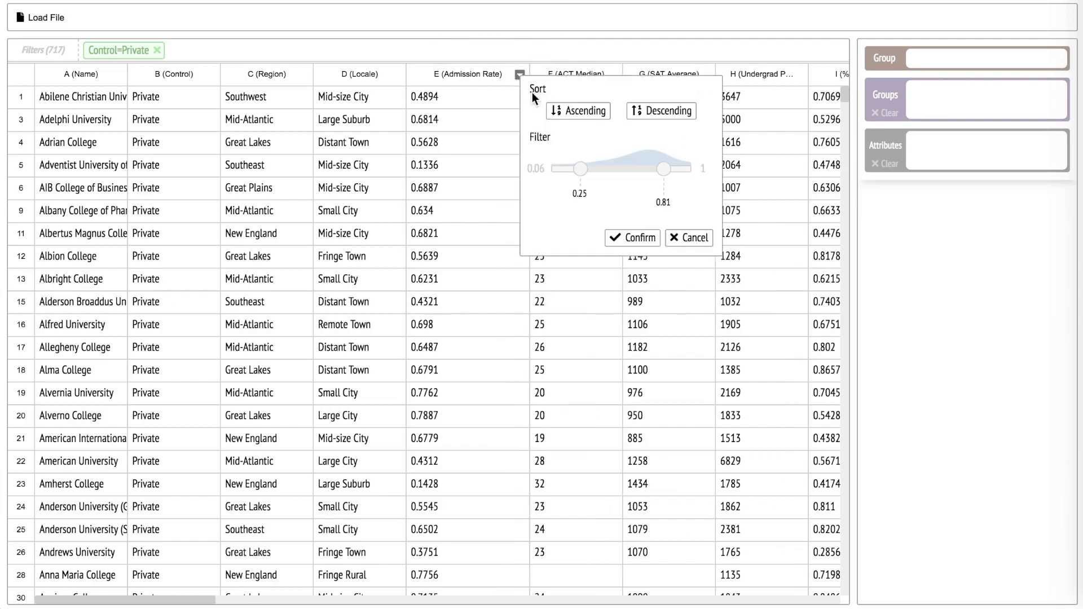
Sort the college table by Admission Rate in ascending order
left_click(564, 110)
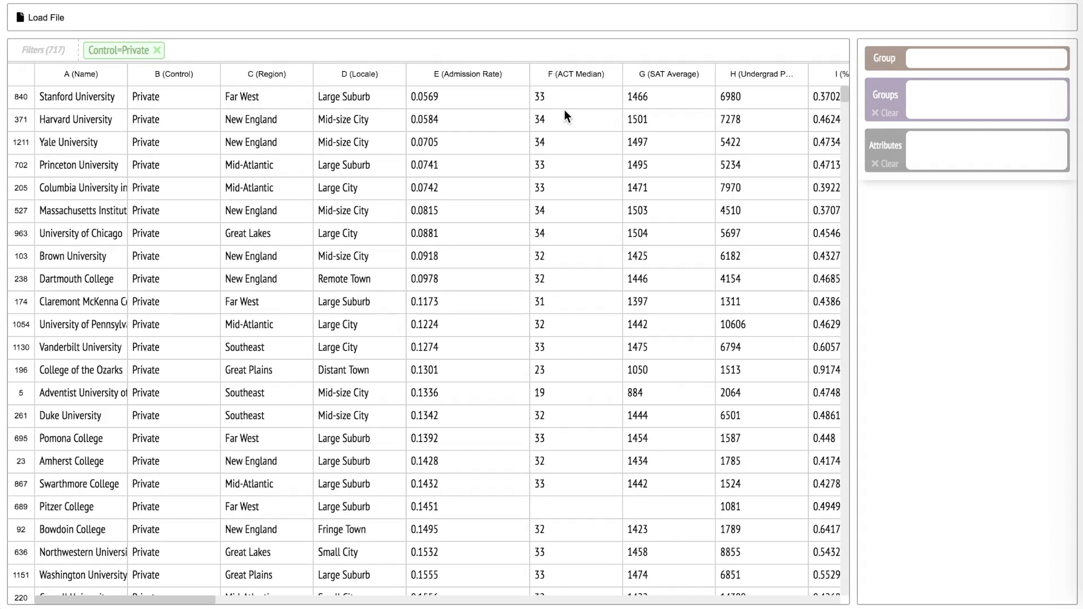
left_click(936, 68)
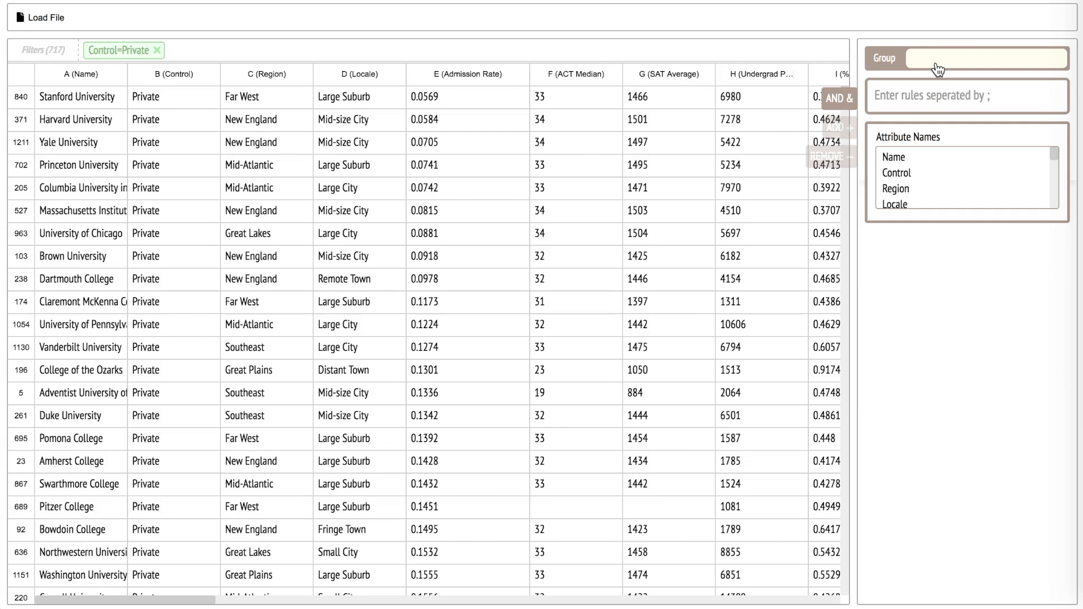
key("plus")
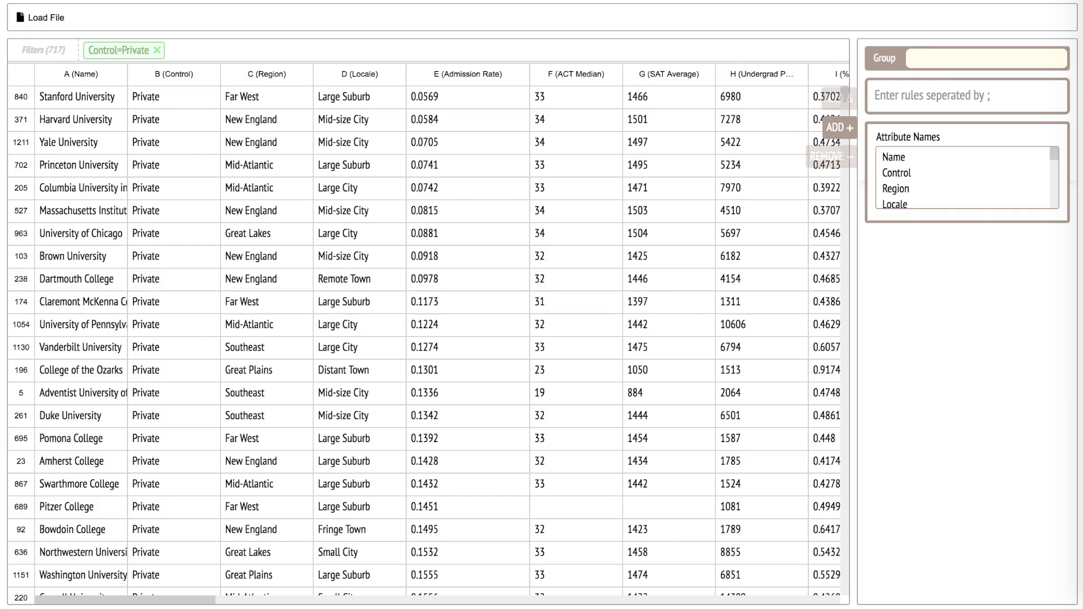
key("minus")
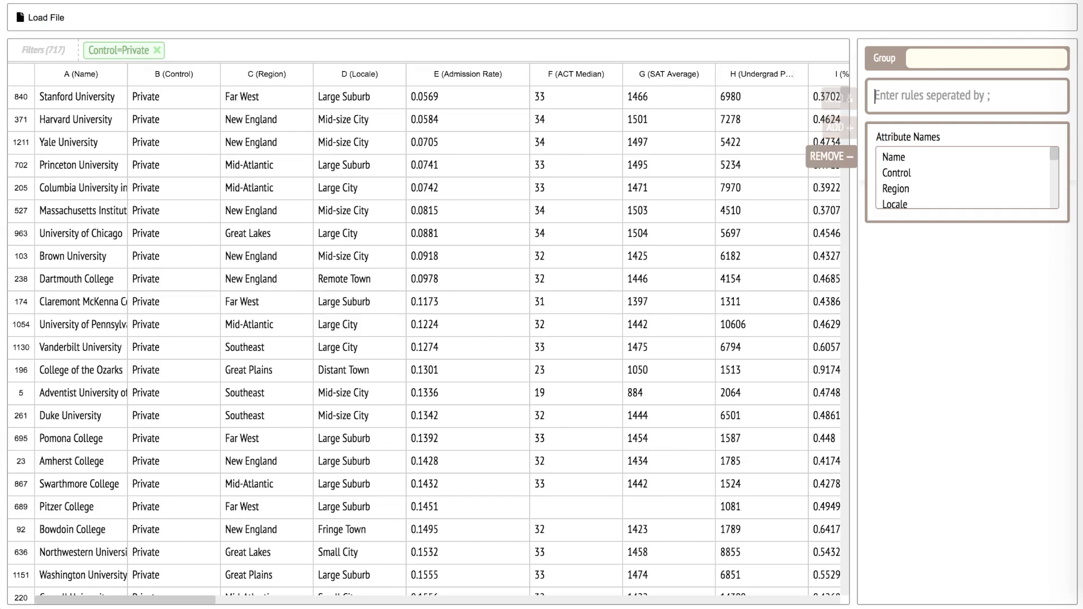
left_click(948, 293)
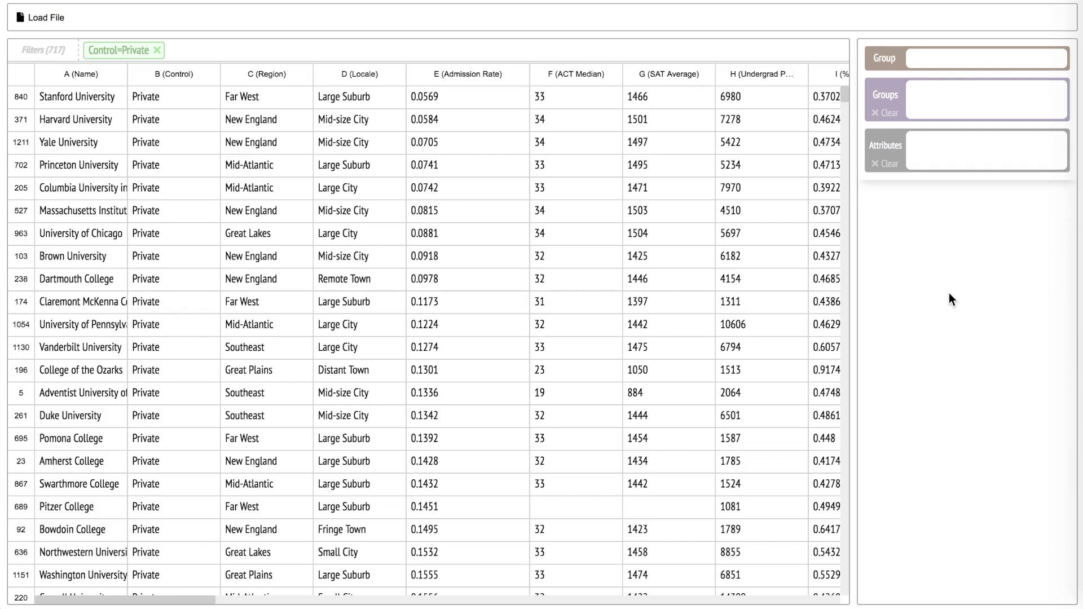
Create the primary group from additive rules for Locale: Small City, Mid-size City and Large City
left_click(977, 61)
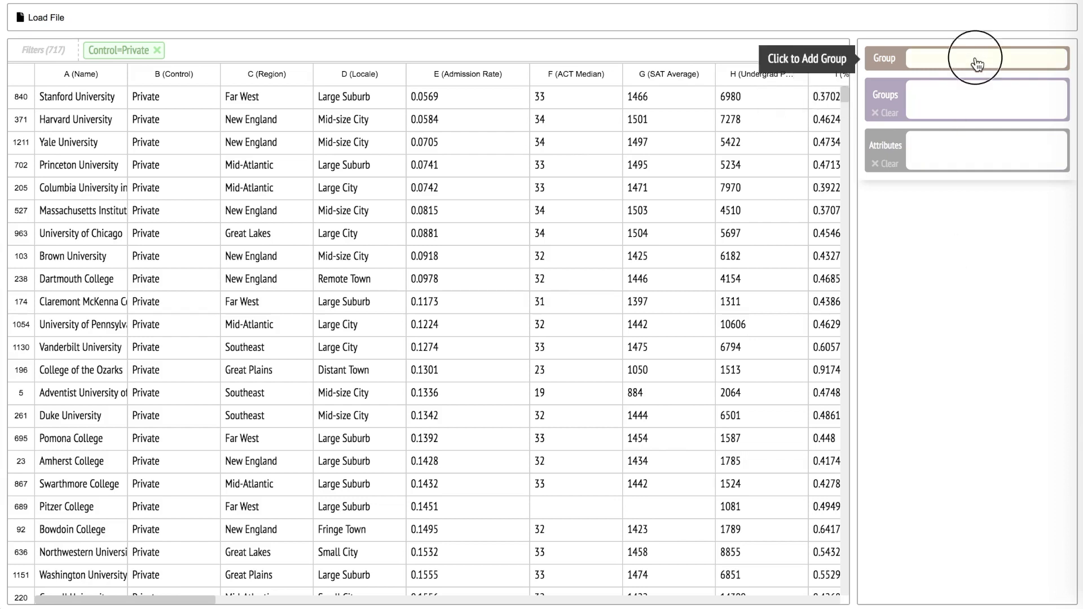
type("Locale is small-city")
key("BackSpace")
key("BackSpace")
key("BackSpace")
type("ity")
key("Return")
type("locale is mid-size")
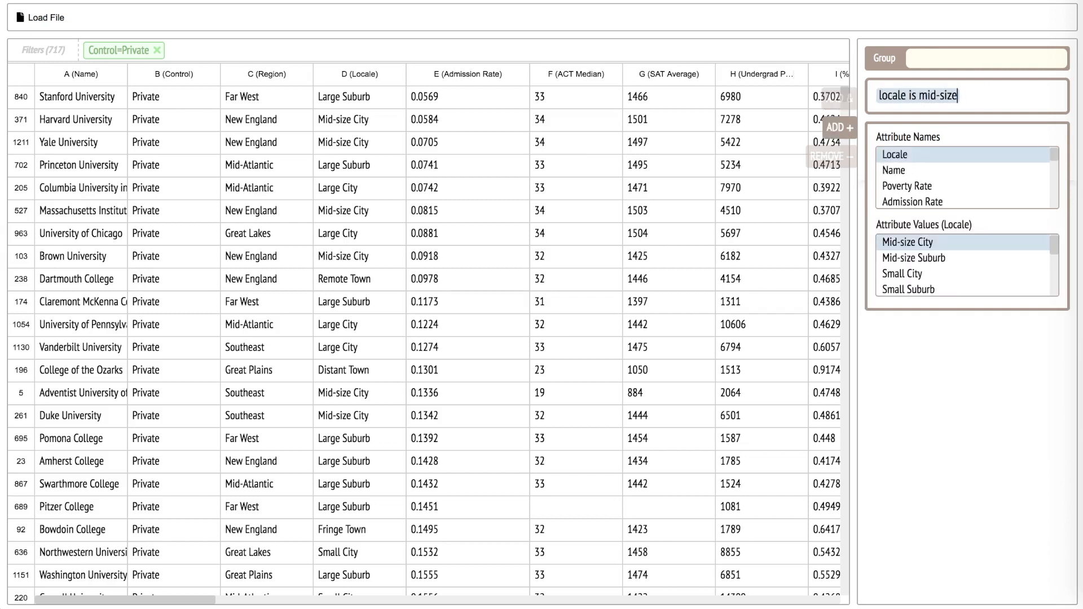
type(" city; locale is large")
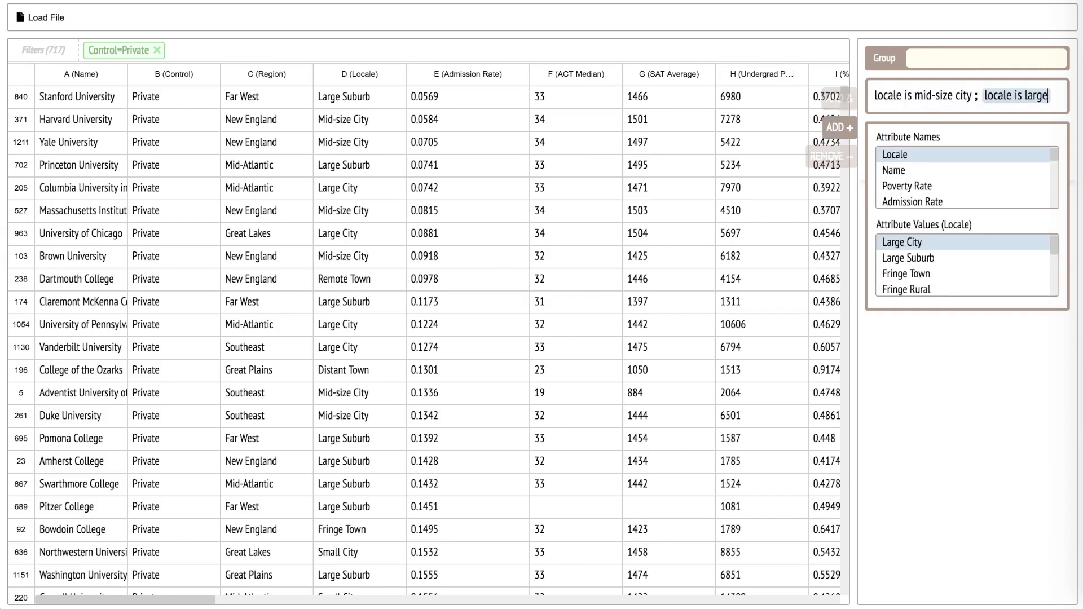
type(" city")
key("Return")
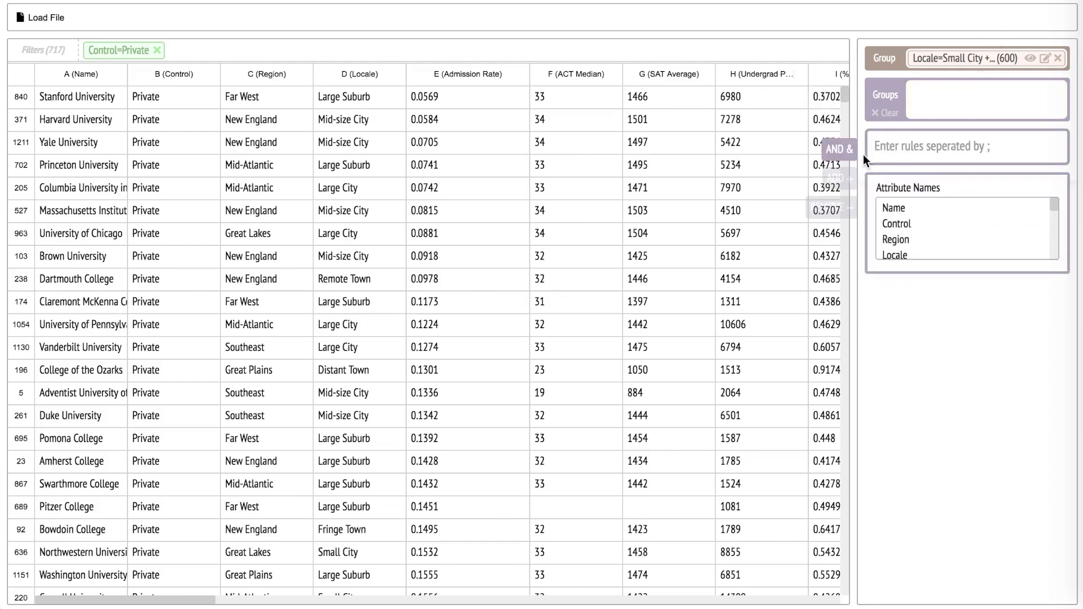
Define the comparison group with additive rules for Locale: Distant Rural, Remote Rural and Fringe Rural
type("locale is ")
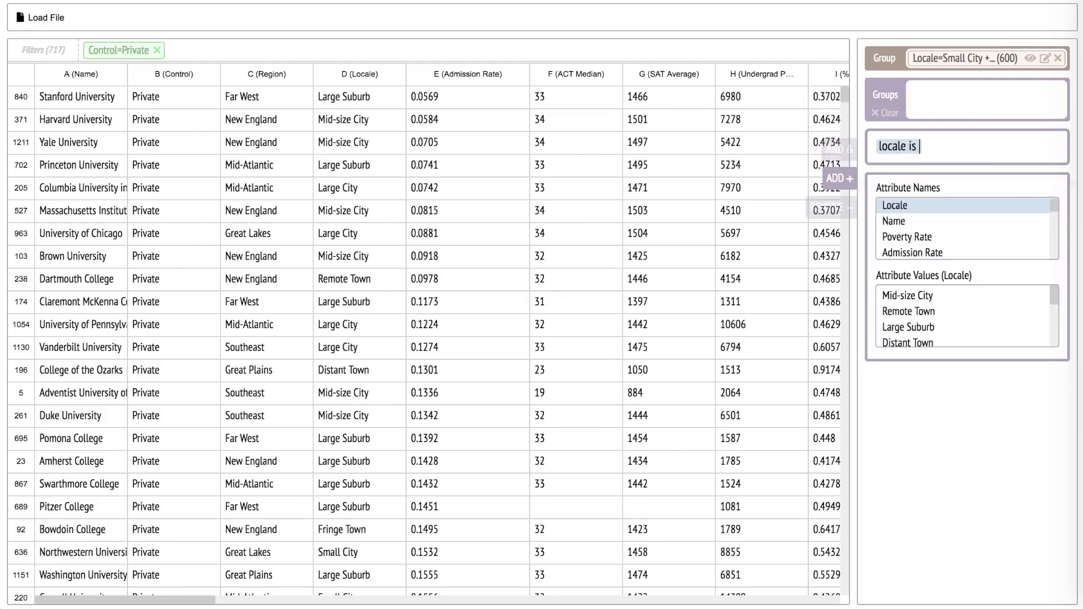
type("distant rural; locale is ")
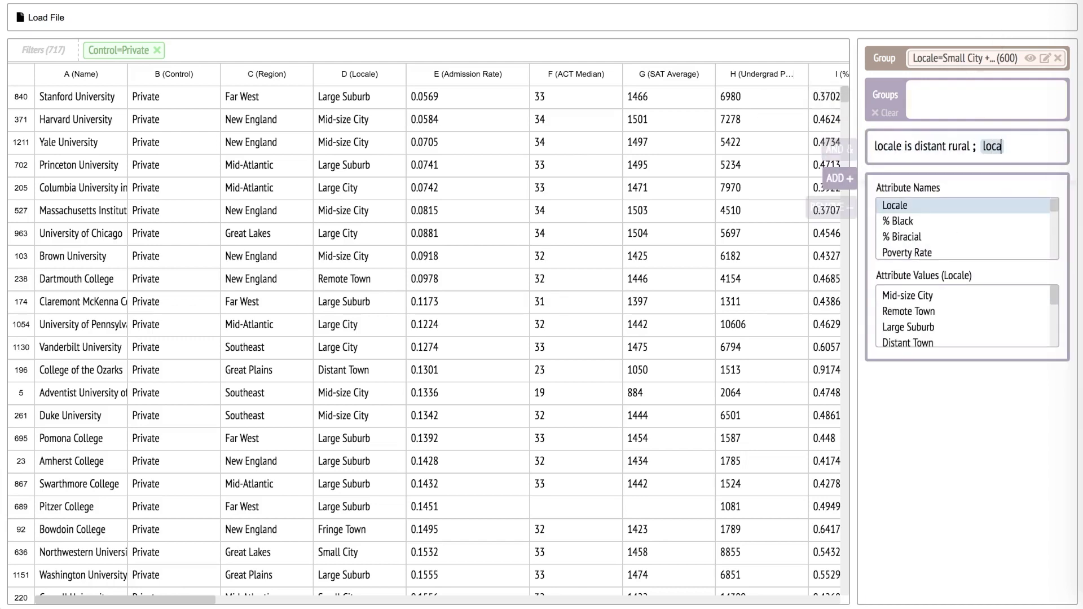
type("remote rural; locale")
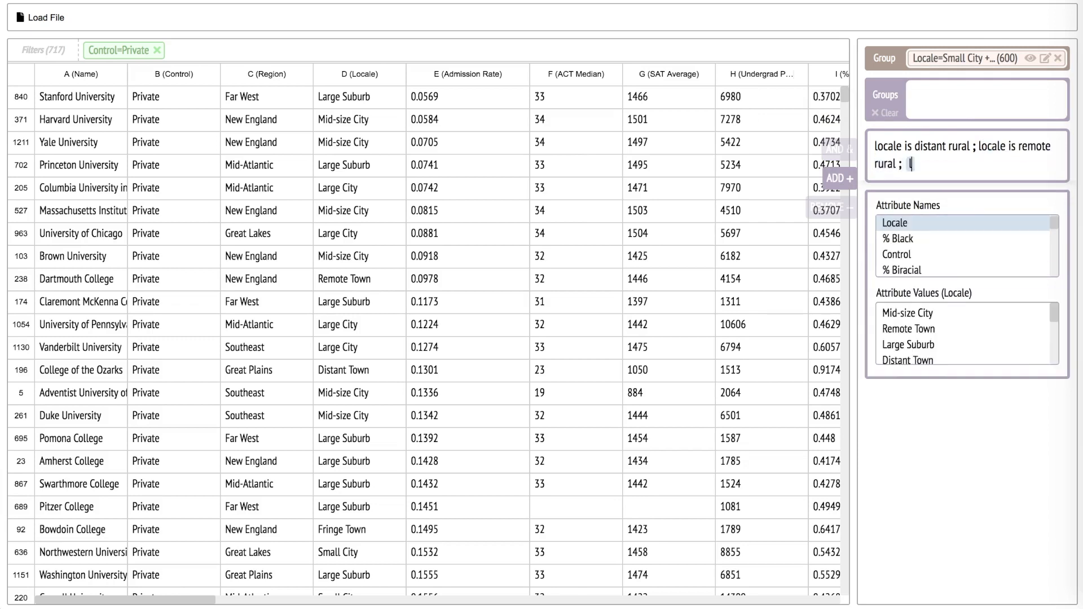
type(" is fring")
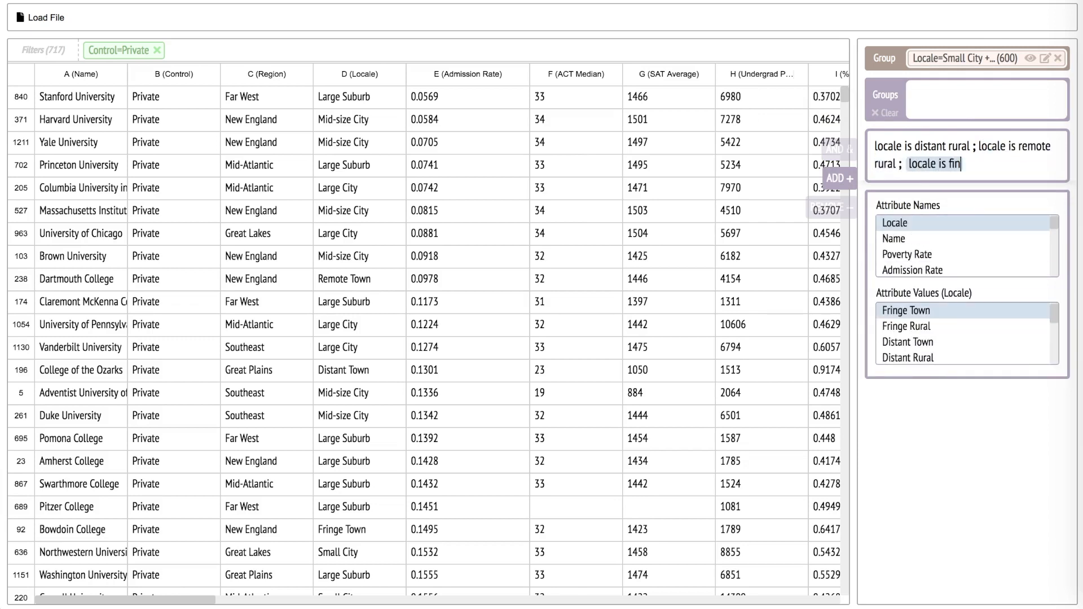
type("e rural")
key("Return")
Rename the primary group "Colleges in cities" and the comparison group "Remote colleges"
left_click(947, 57)
type("Colleges in cities")
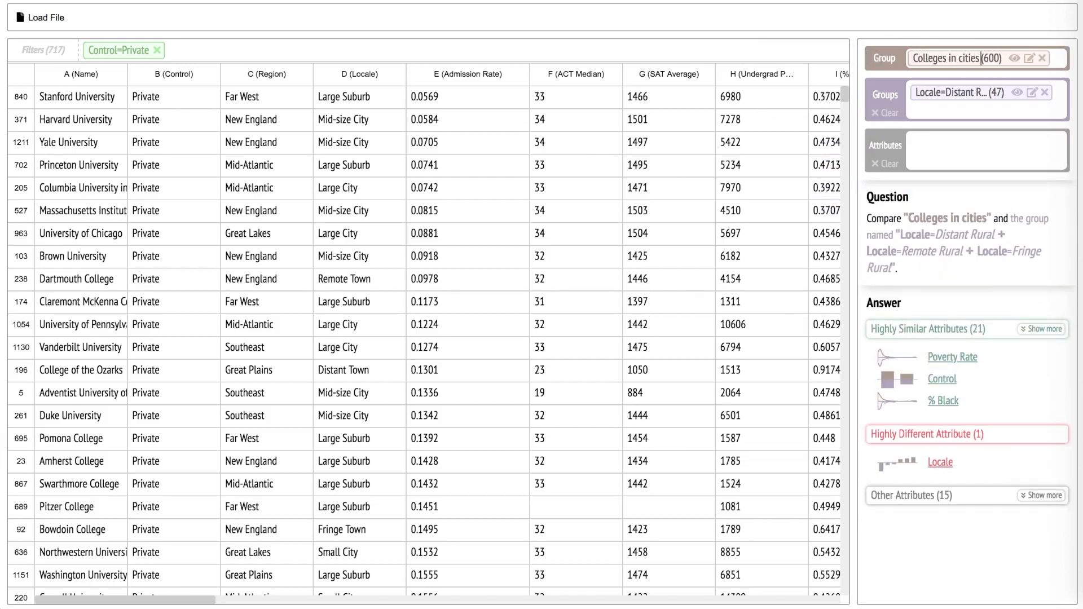
left_click(961, 94)
type("Remote colleges")
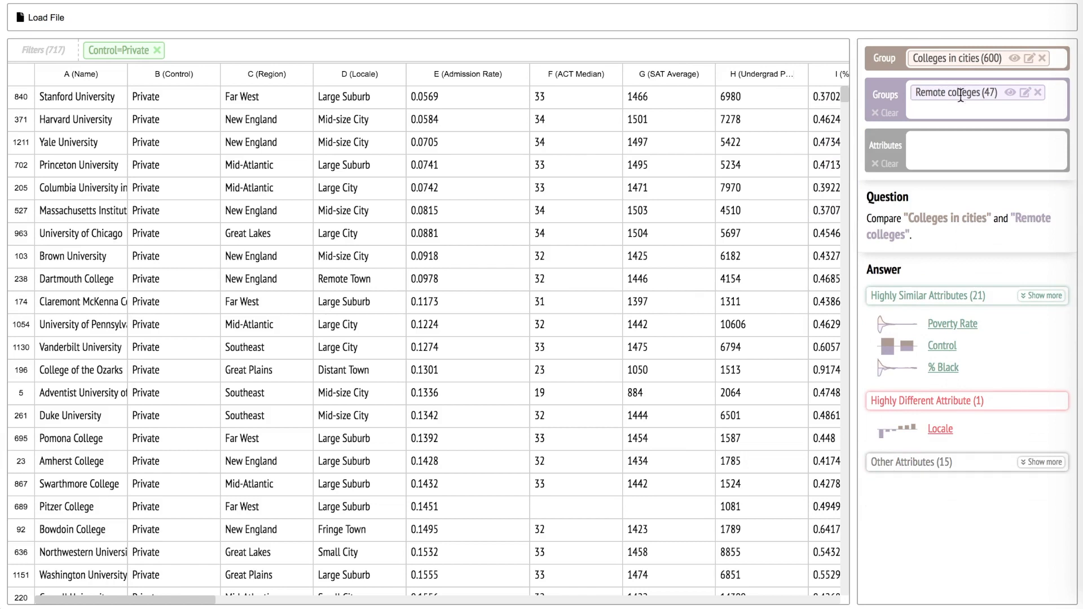
Examine the Poverty Rate, Control and % Black comparison charts and the full list of highly similar attributes
mouse_move(961, 331)
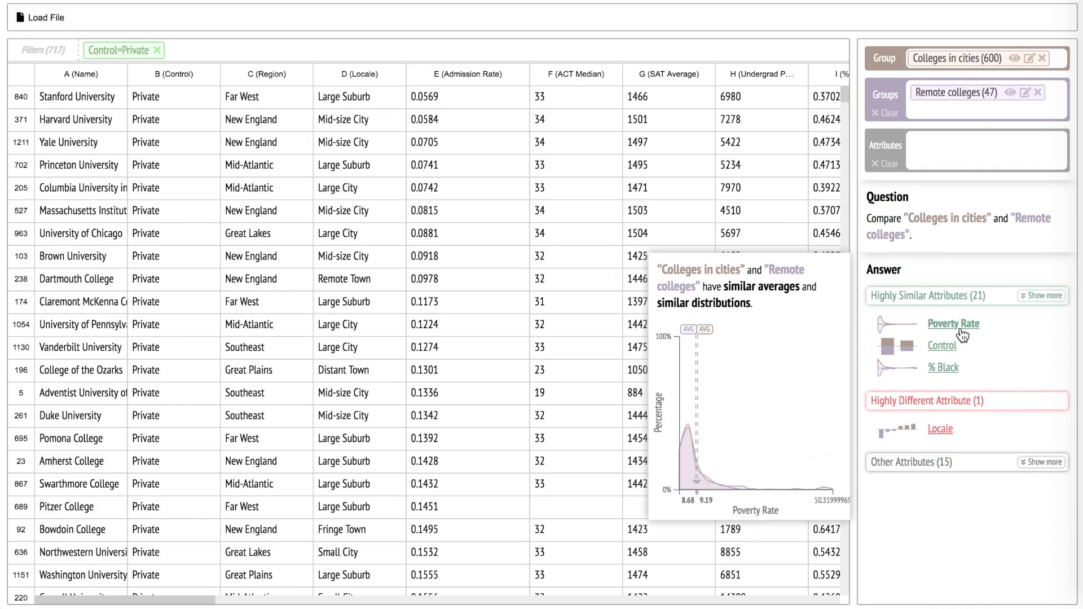
mouse_move(947, 352)
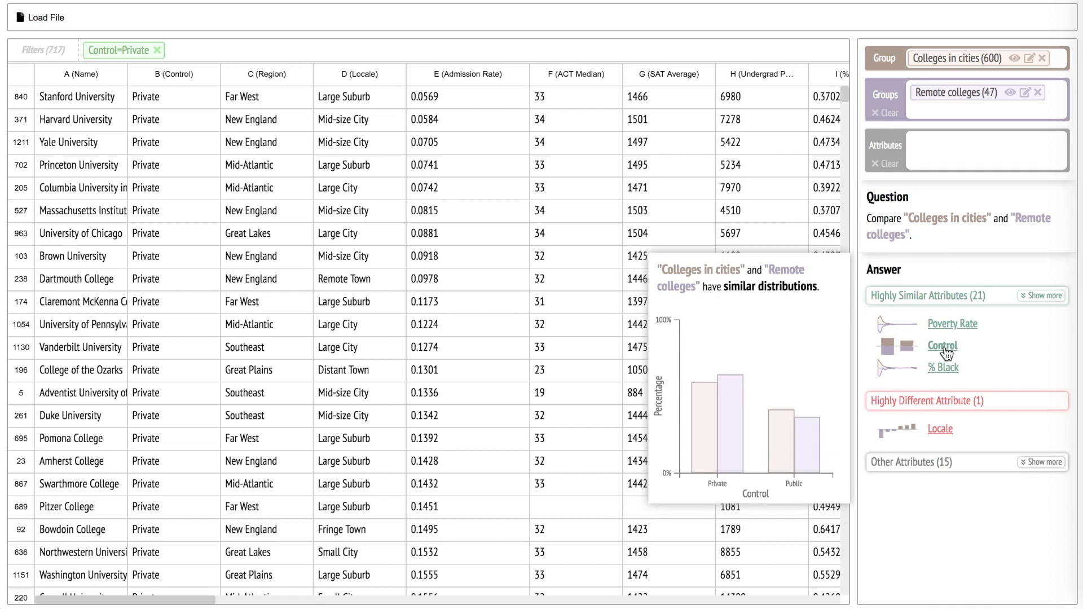
mouse_move(945, 374)
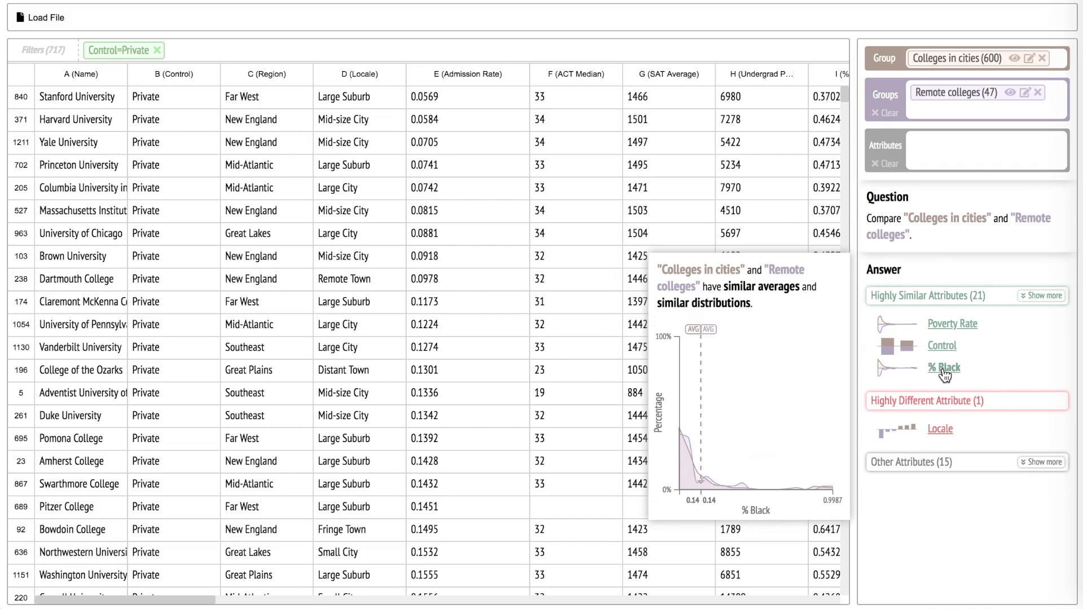
left_click(907, 295)
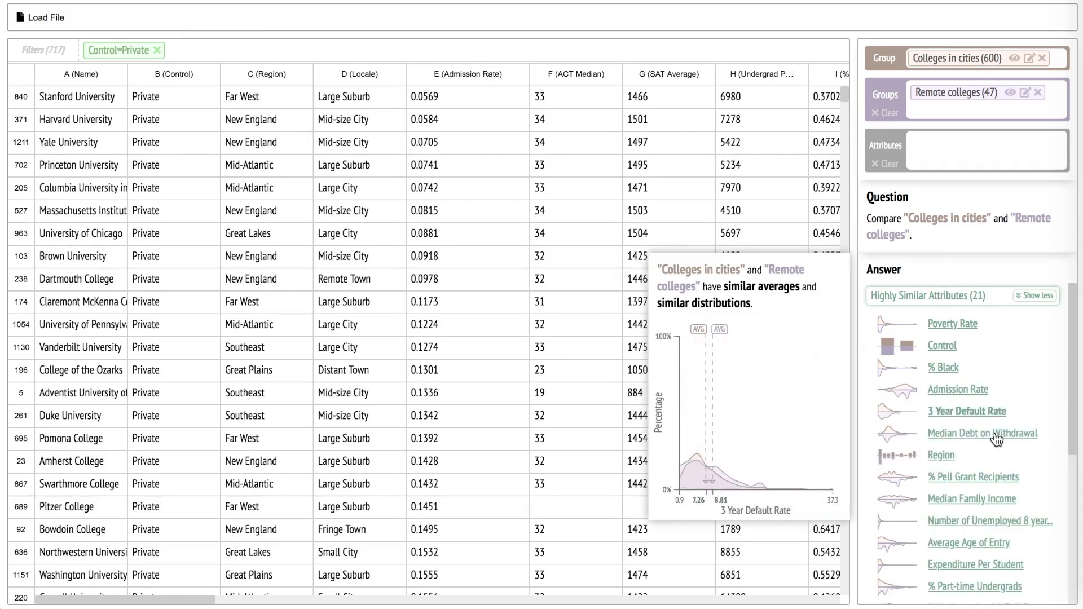
scroll(996, 438, "down", 3)
mouse_move(996, 439)
scroll(995, 439, "up", 5)
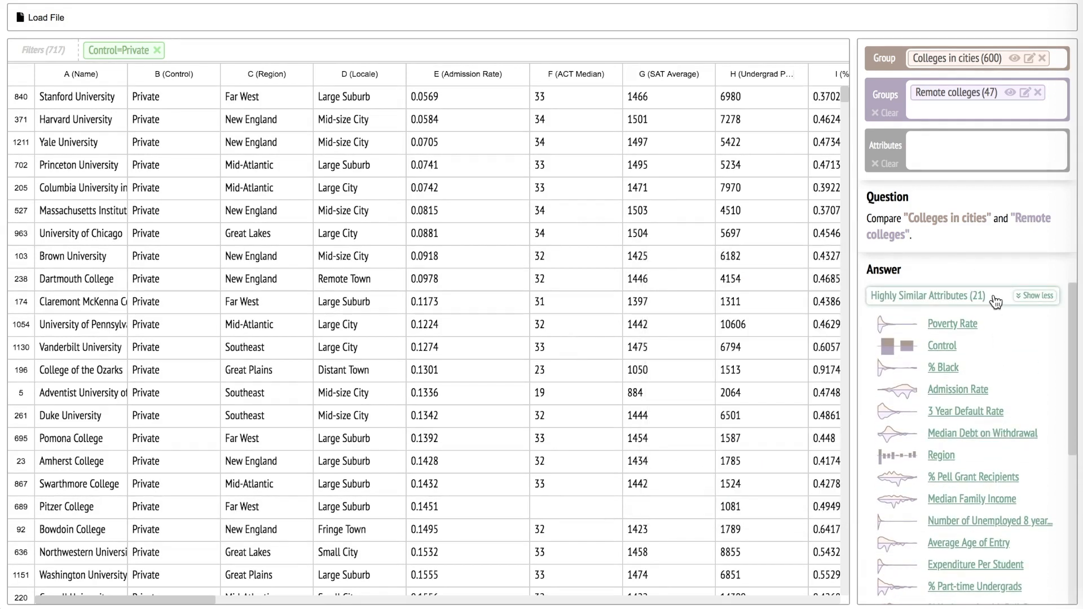
left_click(996, 302)
Examine the Locale chart of the highly different attribute and the charts listed among the other attributes, including % Asian and SAT Average
mouse_move(941, 437)
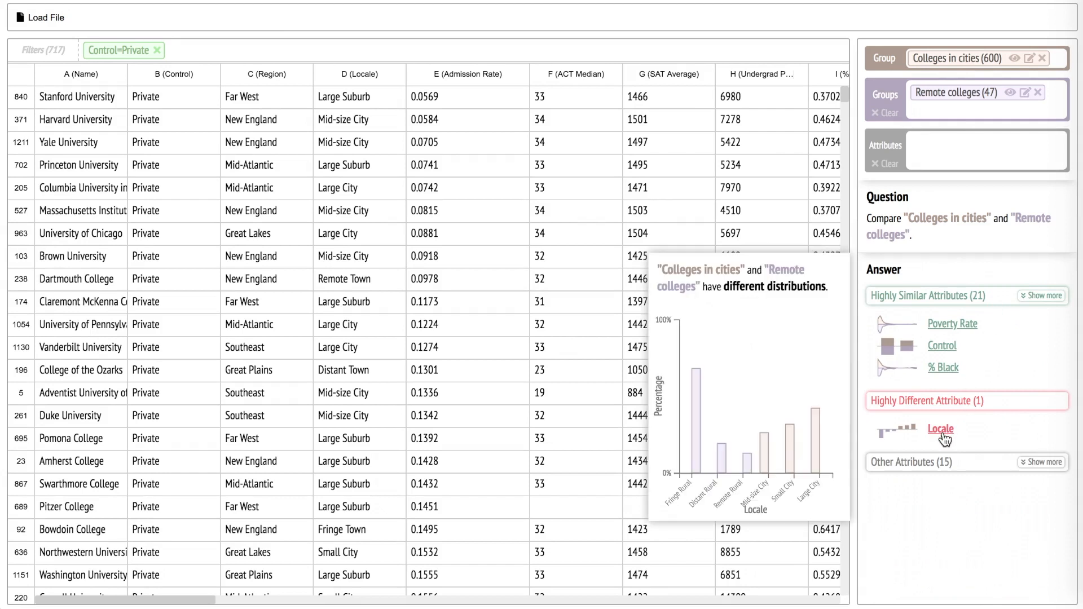
left_click(945, 465)
mouse_move(952, 526)
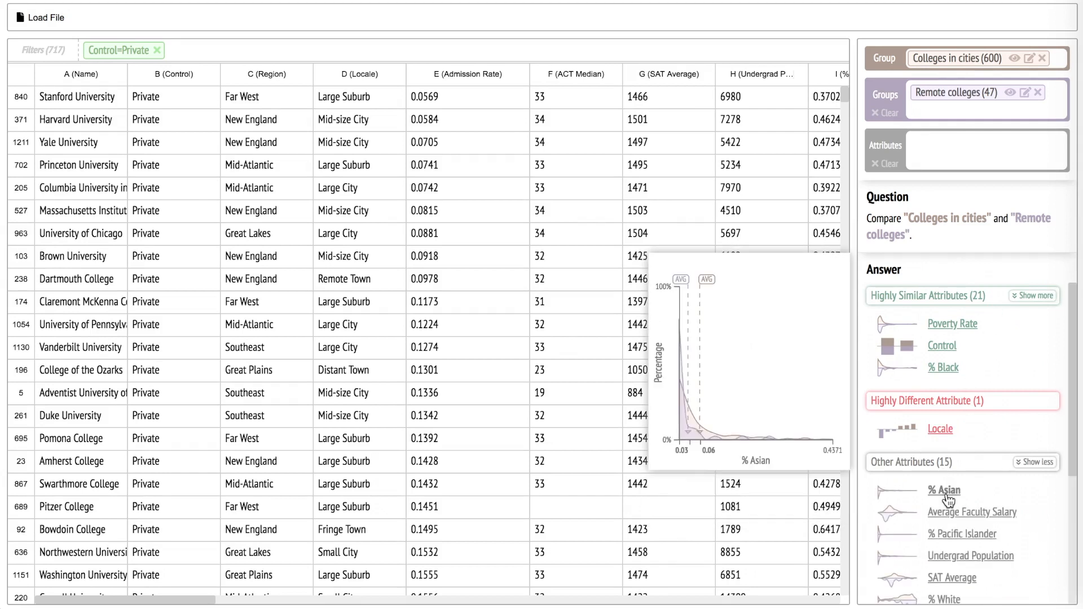
mouse_move(946, 578)
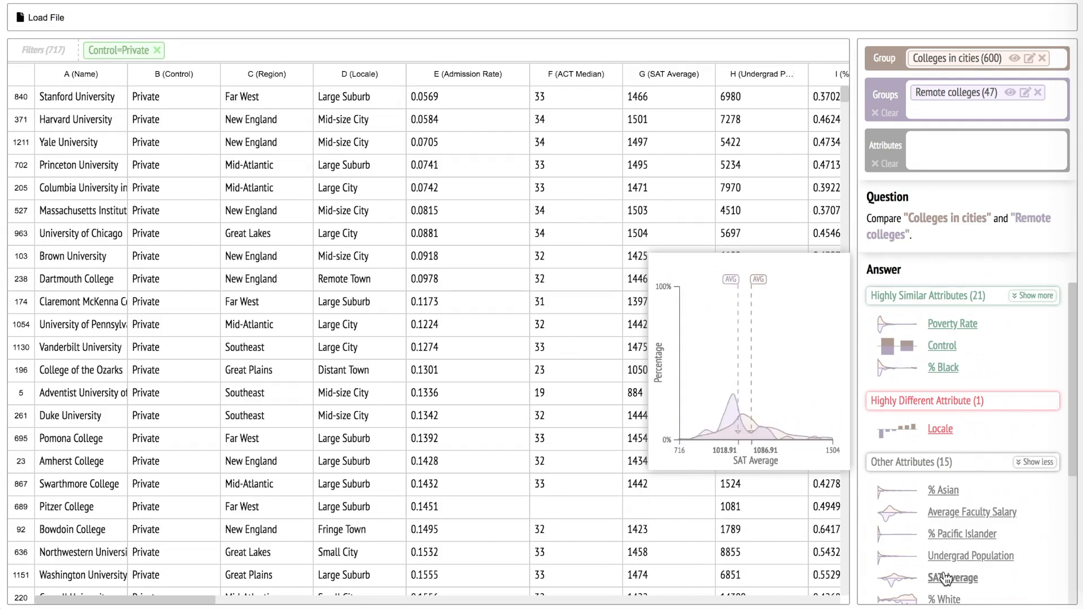
left_click(959, 463)
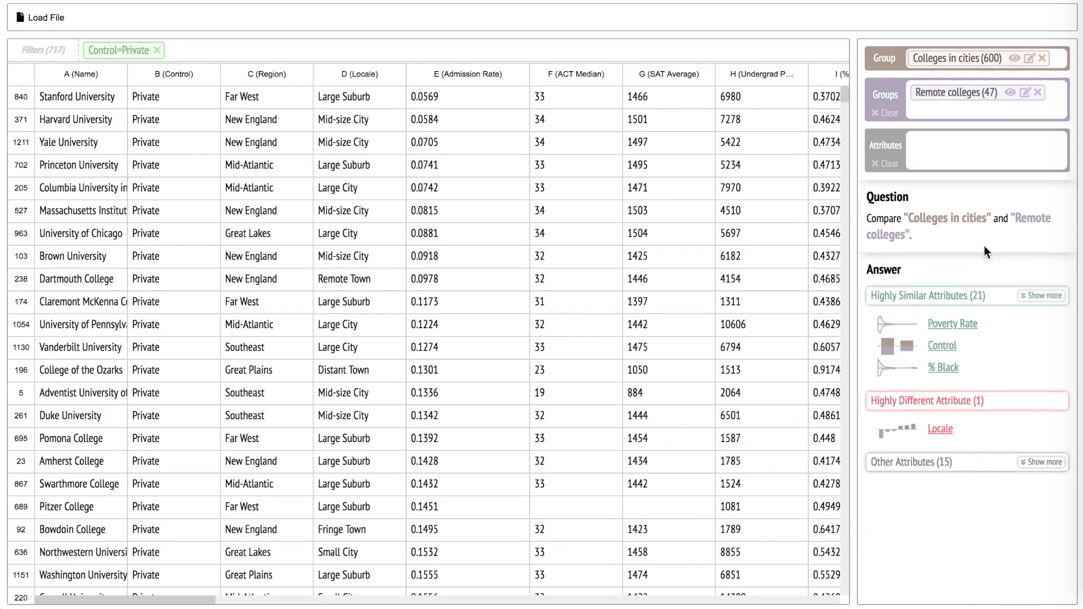
Inspect the included records of the Remote colleges group, widening the Name column to read full names
left_click(1010, 94)
scroll(439, 240, "down", 10)
scroll(439, 239, "up", 10)
left_click_drag(128, 73, 201, 75)
scroll(350, 192, "down", 10)
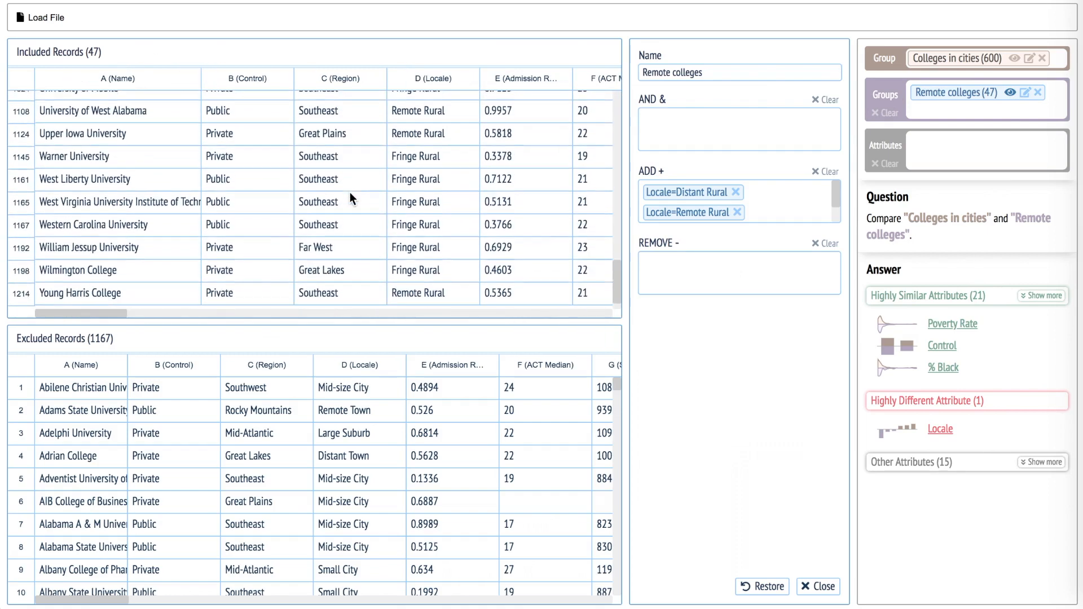
Remove the Remote Rural and Fringe Rural locale rules from the Remote colleges group
left_click(737, 213)
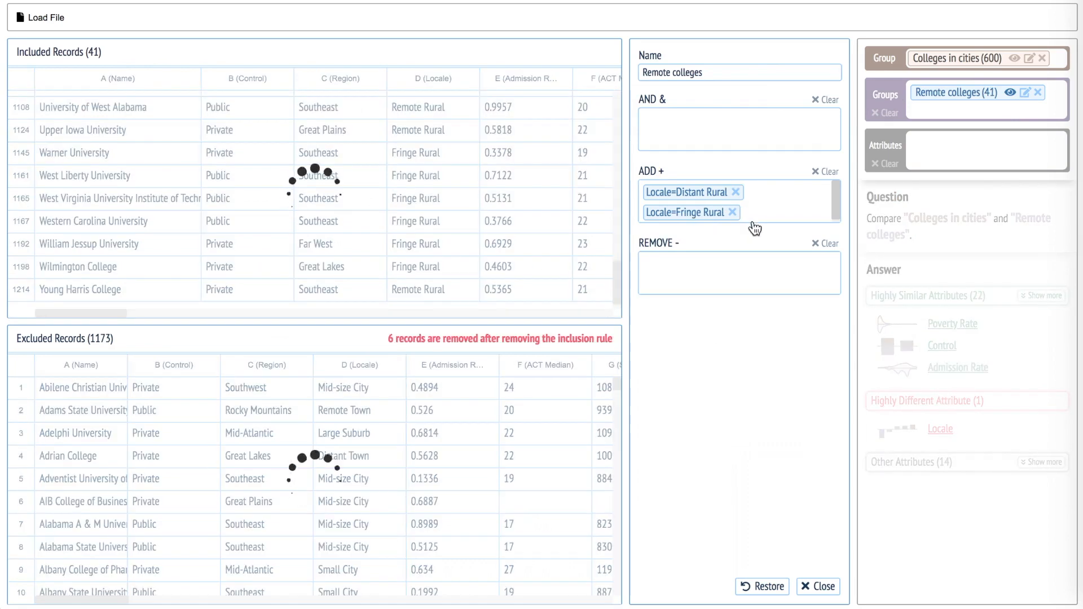
left_click_drag(753, 224, 752, 269)
left_click(732, 213)
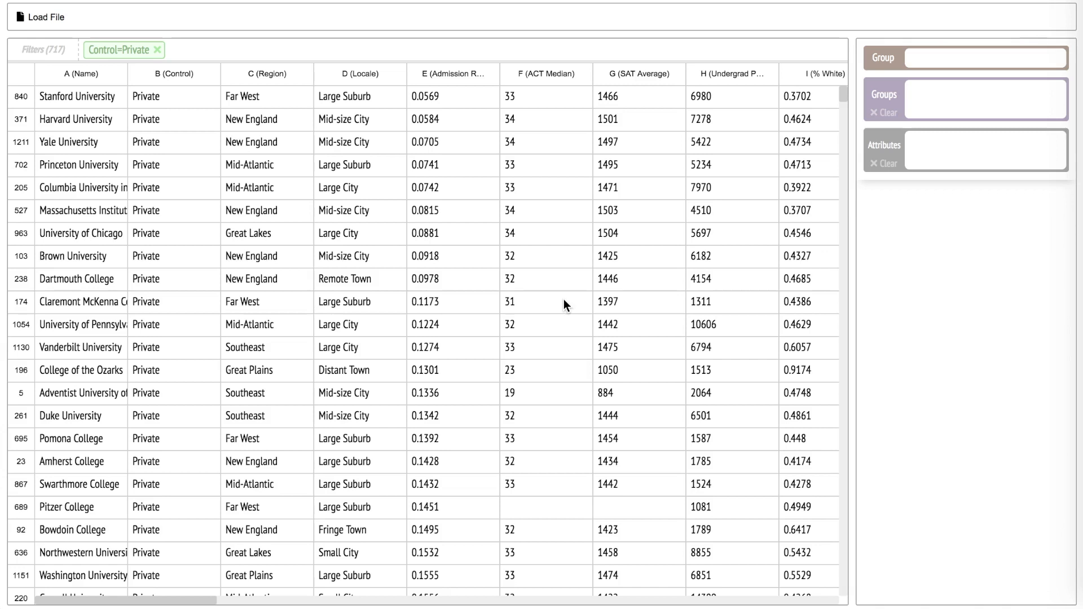
Start a new primary group with the rule "control = private" and rewrite it in the abbreviated form "con is pr"
left_click(946, 57)
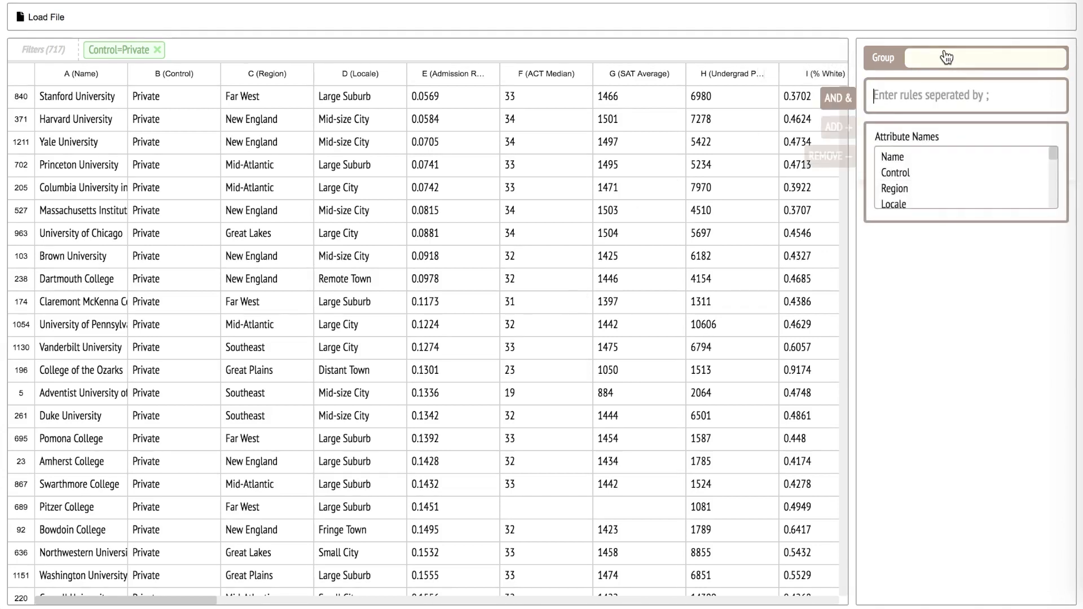
type("control = private")
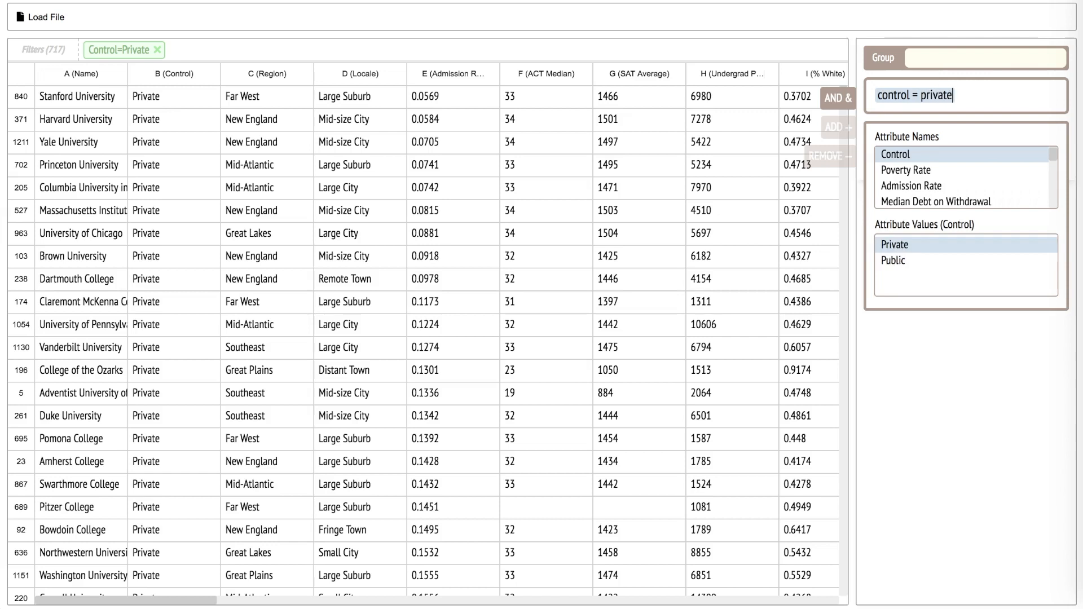
key("shift+Left")
key("shift+Left")
key("shift+Left")
key("shift+Left")
key("shift+Left")
key("shift+Left")
key("shift+Left")
key("shift+Left")
key("shift+Left")
key("shift+Left")
key("shift+Left")
key("shift+Left")
key("shift+Left")
key("shift+Left")
key("shift+Left")
key("shift+Left")
key("shift+Left")
type("con is pr")
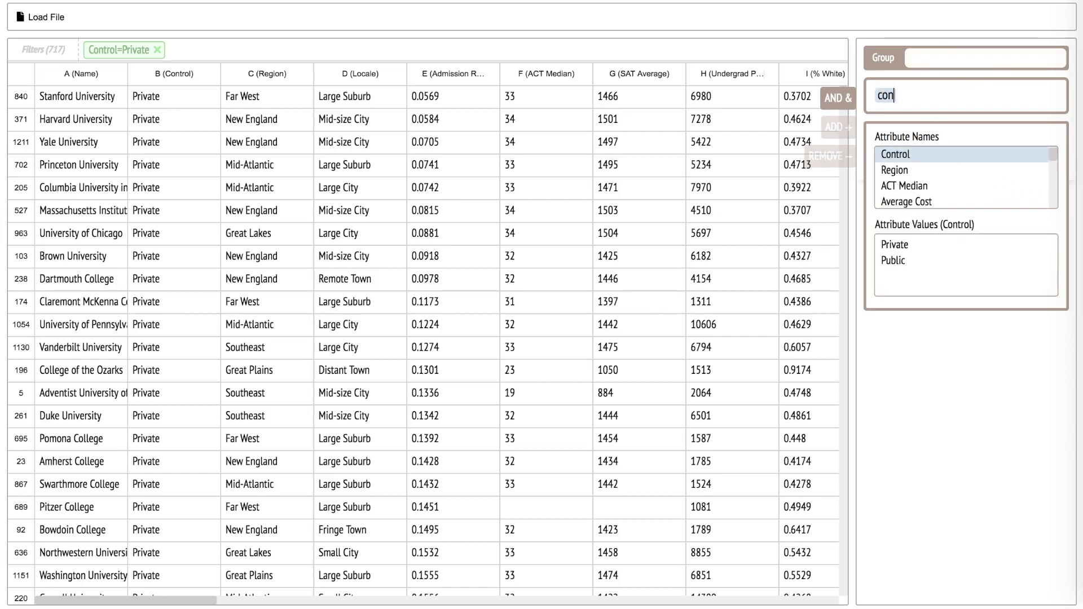
Replace the group rule with only the attribute value "private"
key("BackSpace")
key("BackSpace")
key("BackSpace")
key("BackSpace")
key("BackSpace")
key("BackSpace")
key("BackSpace")
key("BackSpace")
key("BackSpace")
type("private")
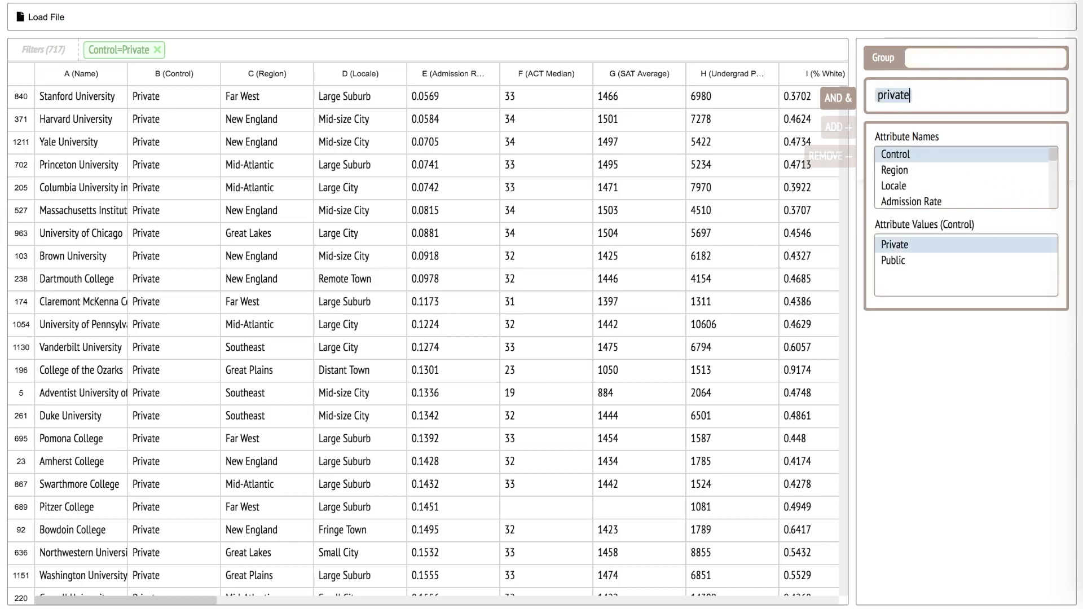
Replace the group rule with "admission rate between 0.4 0.6" and shorten it to "ad 0.4 0.6"
double_click(891, 97)
type("admission rate between 0.4 0.6")
triple_click(904, 100)
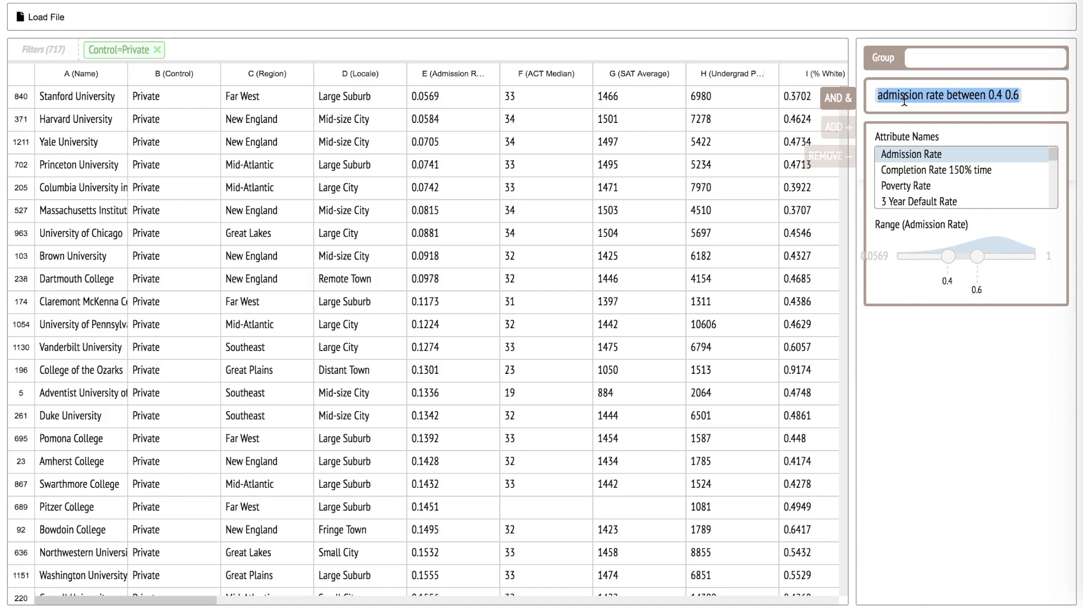
type("ad 0.")
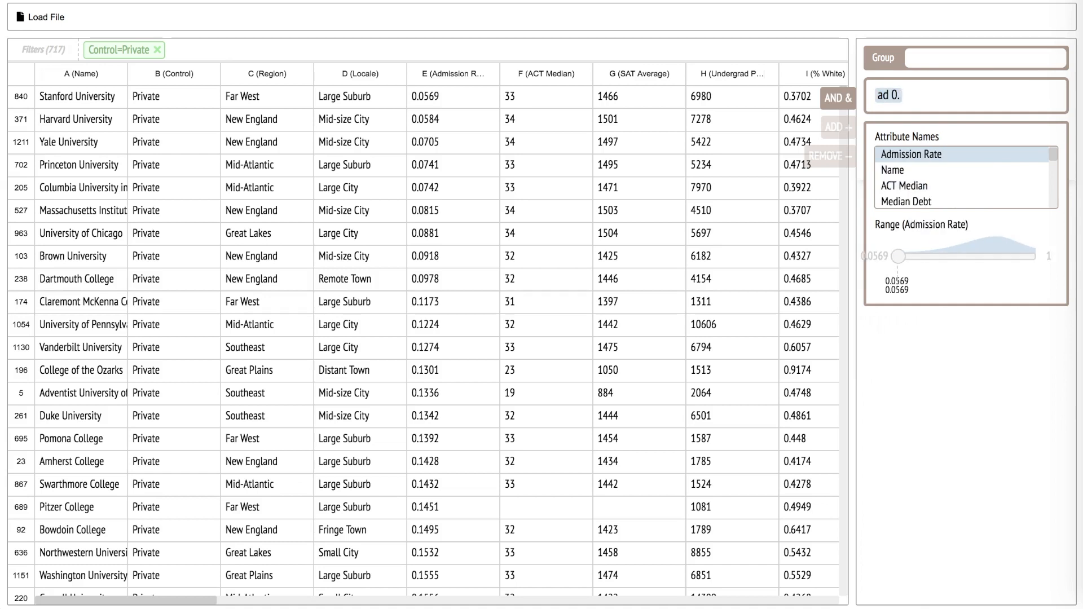
type("4 0.6")
Rewrite the Admission Rate range rule in reversed order as "0.6 0.4 ad"
key("ctrl+a")
key("BackSpace")
type("0.6 ")
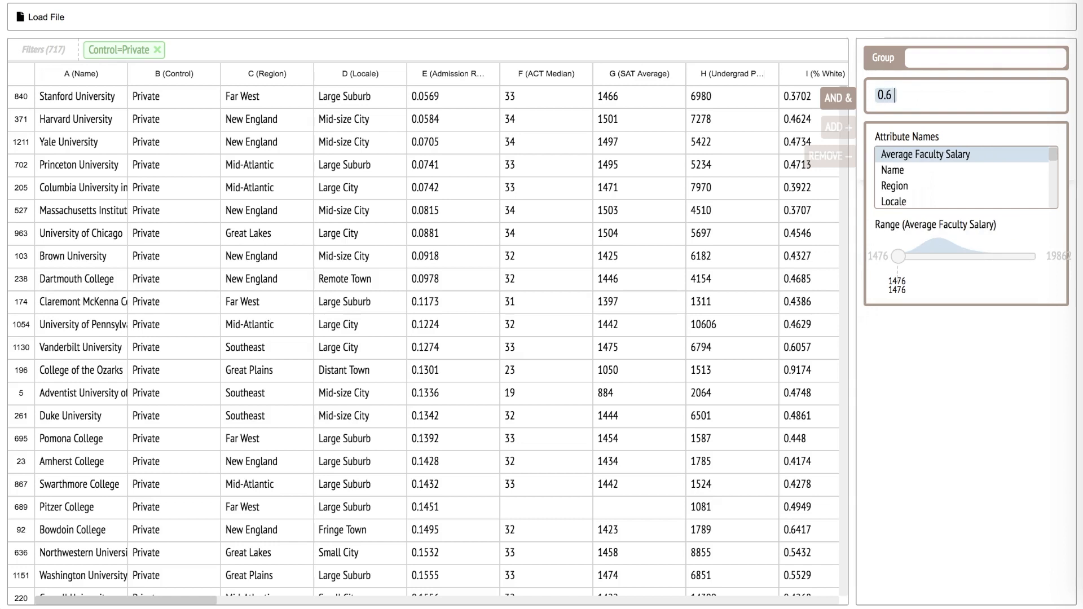
type("0.4 ad")
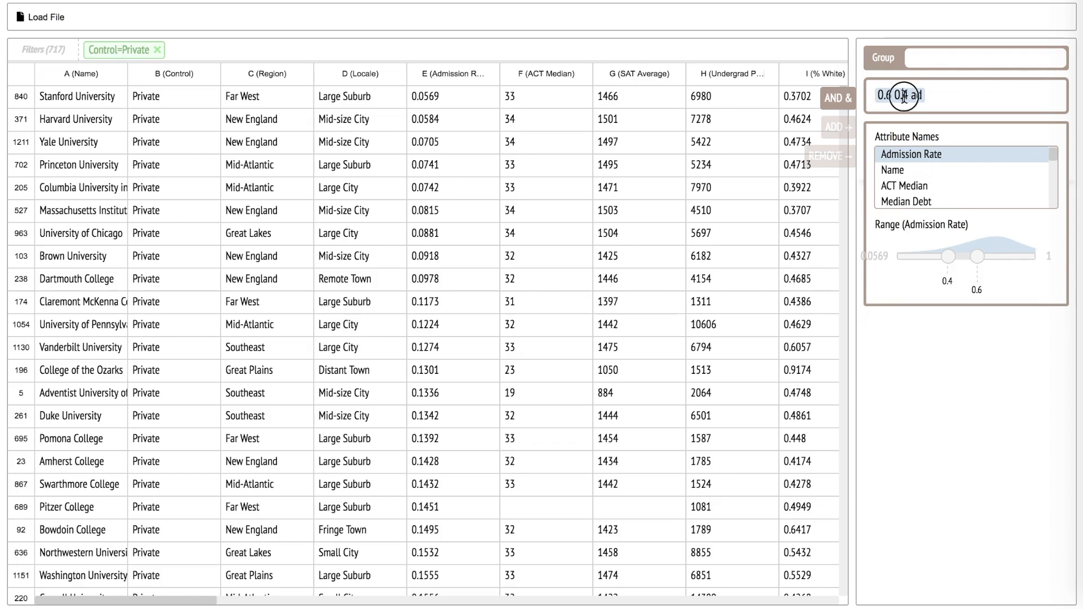
Replace the group rule with values picked from table cells, such as Locale=Remote Town and Region=Far West, and discard the rule
key("BackSpace")
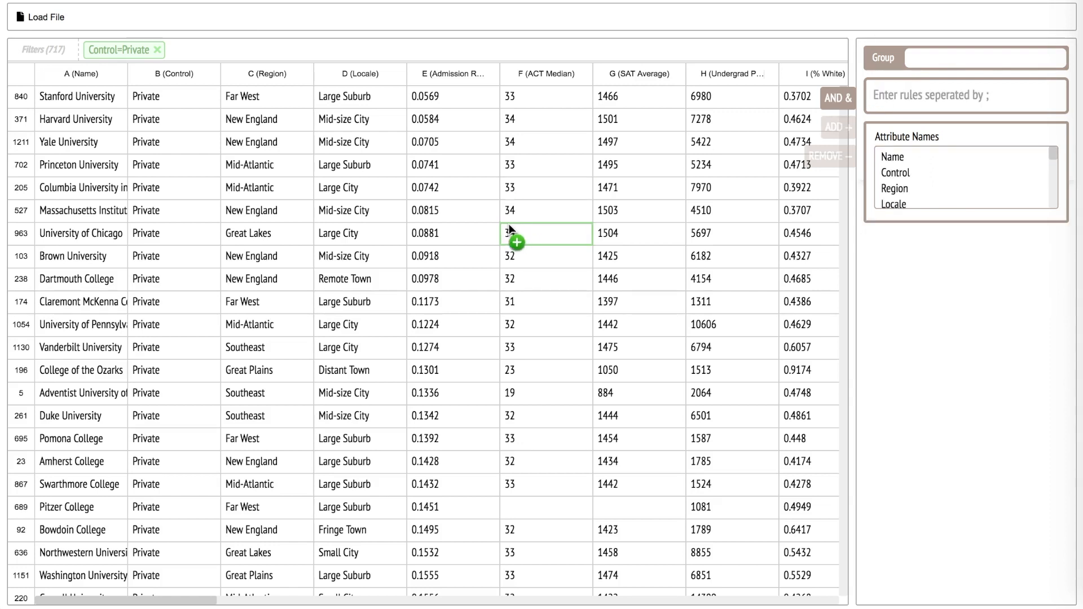
left_click(525, 203)
left_click(455, 269)
left_click(355, 280)
left_click(248, 279)
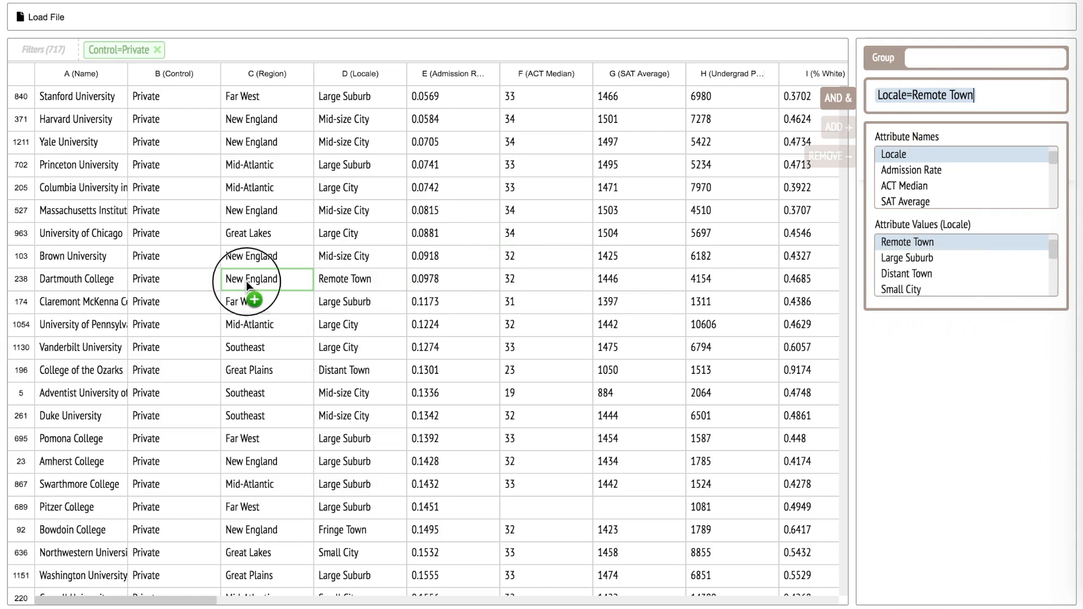
left_click(263, 187)
left_click(279, 416)
left_click(286, 435)
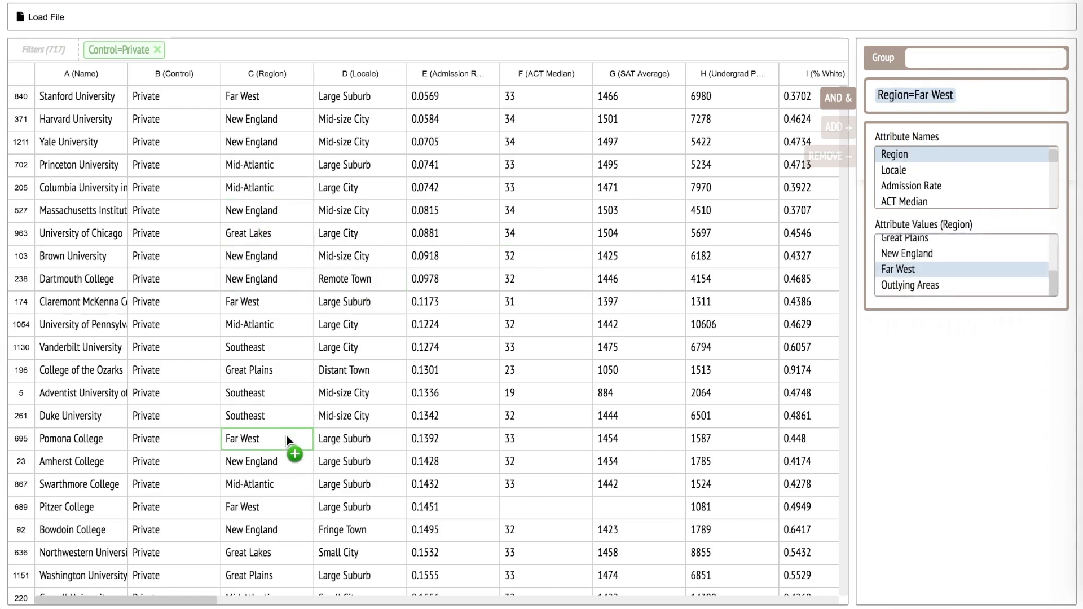
key("BackSpace")
left_click(956, 231)
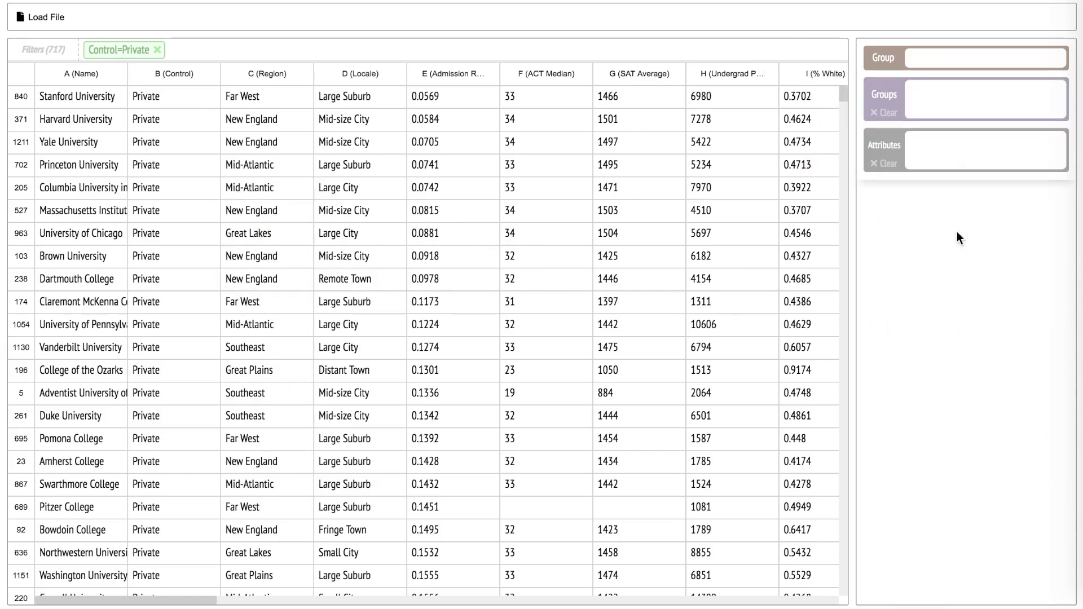
left_click(965, 162)
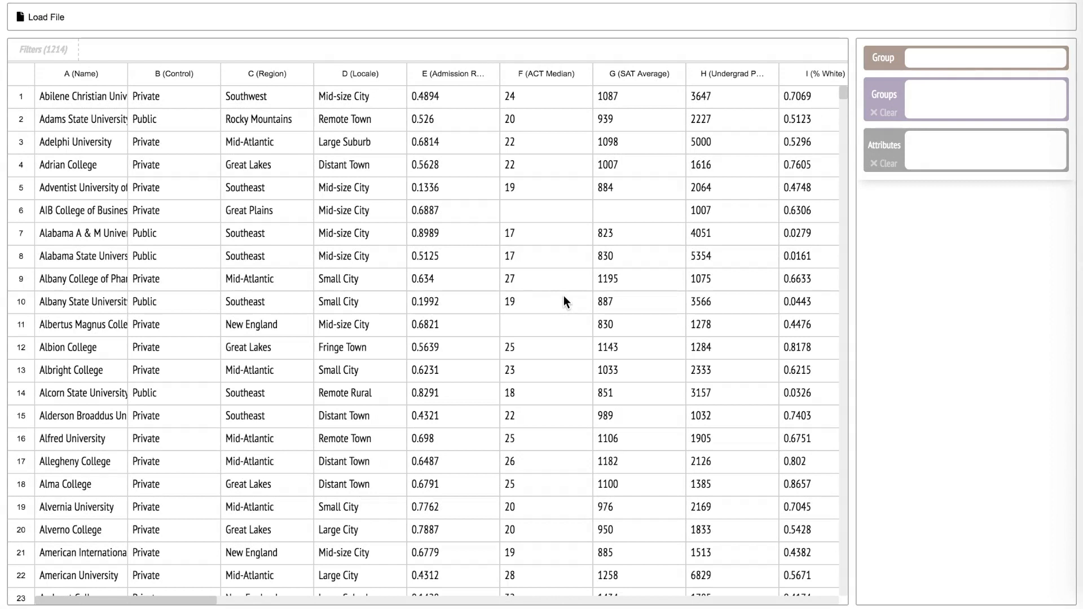
Define the primary group with the abbreviated rule "pub" and a comparison group with the rule "pri"
left_click(958, 62)
type("pu")
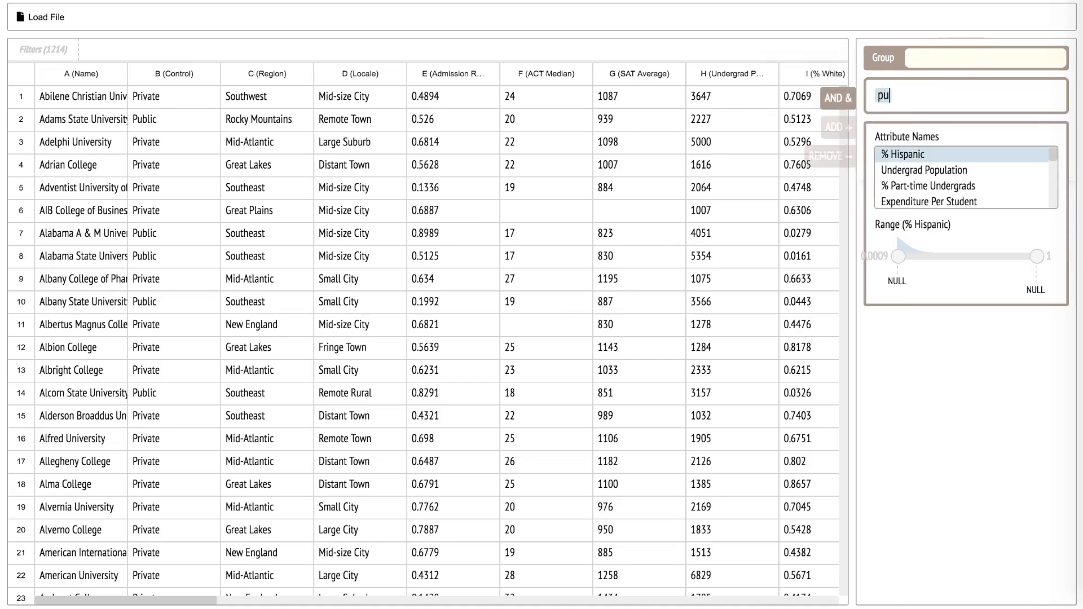
type("b")
key("Return")
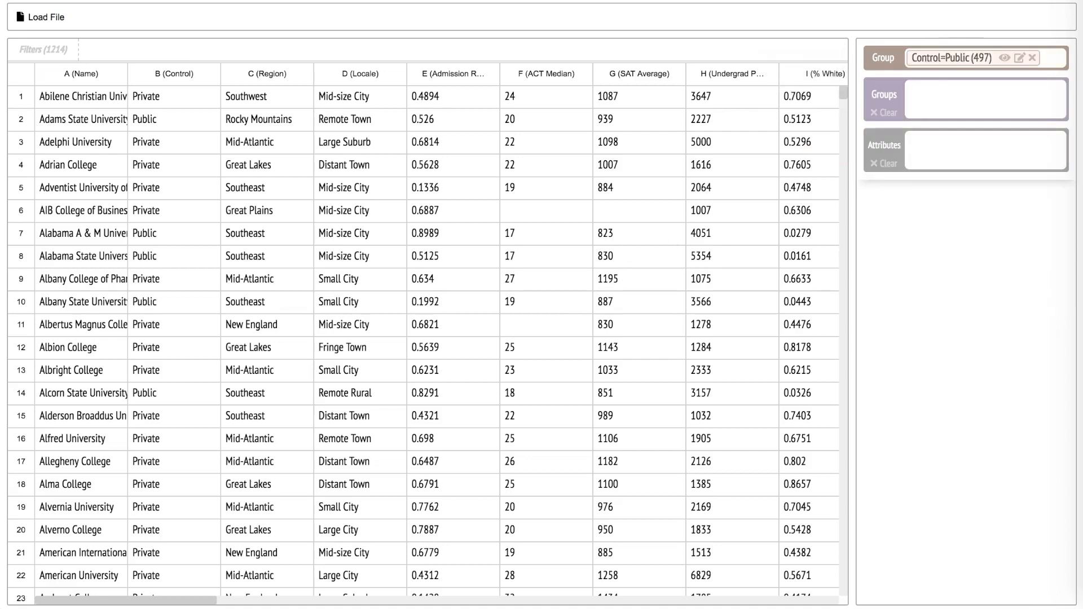
left_click(972, 102)
type("pri")
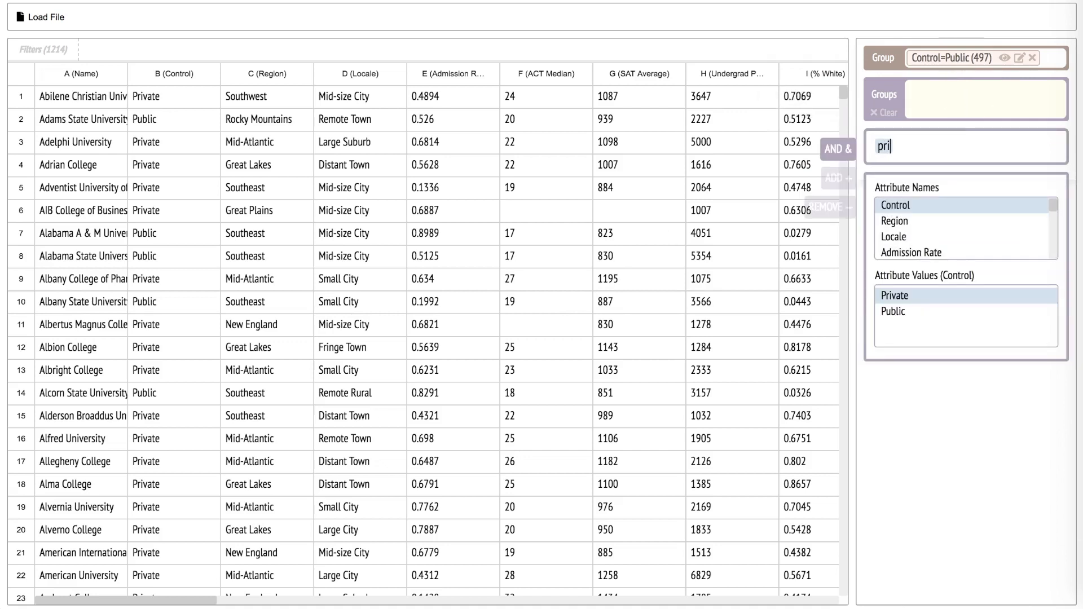
key("Return")
Rename the primary group "public colleges" and the comparison group "private colleges"
double_click(965, 57)
type("public colleges")
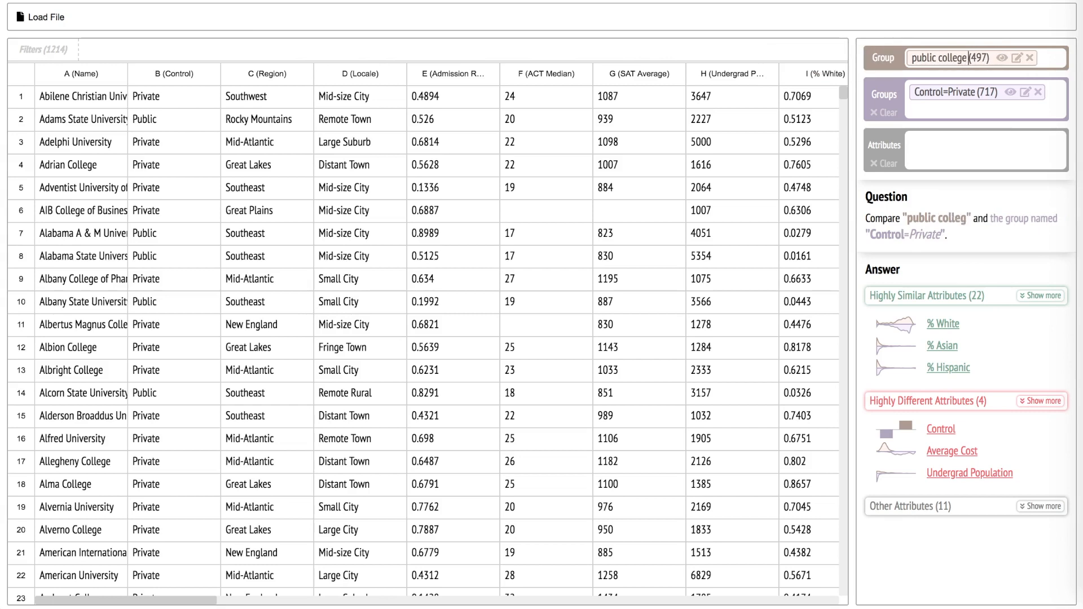
double_click(955, 92)
type("private colleges")
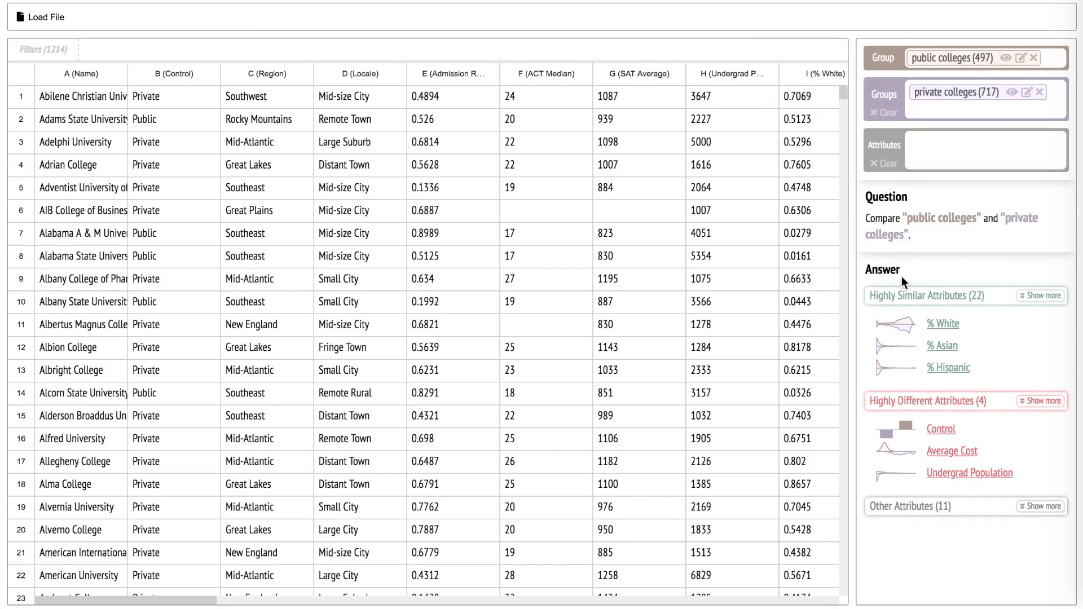
Restrict the comparison of public and private colleges to the attribute "admission rate"
mouse_move(943, 328)
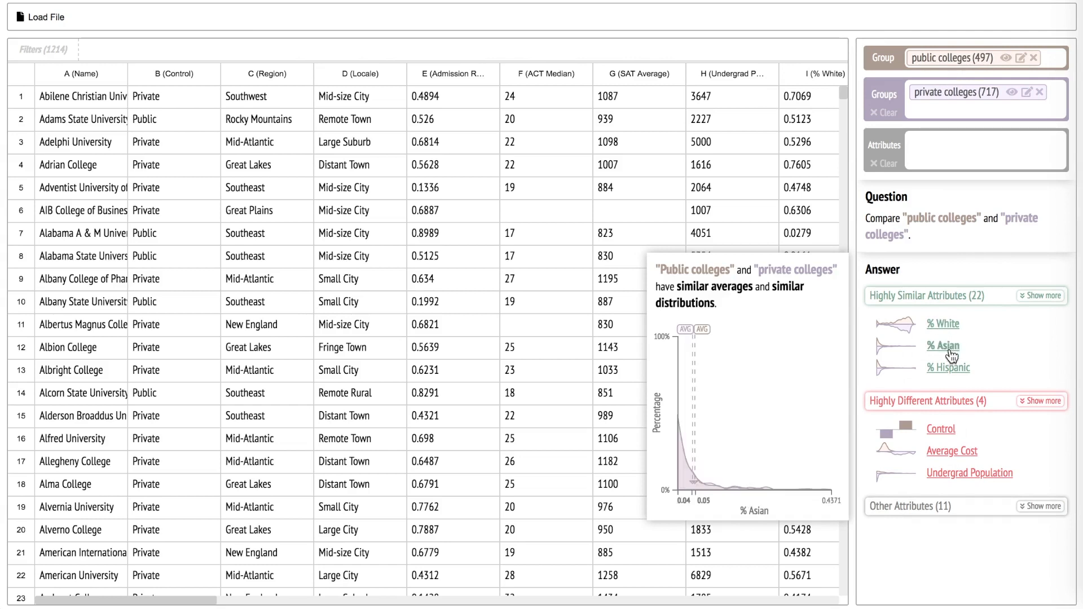
mouse_move(955, 374)
mouse_move(966, 452)
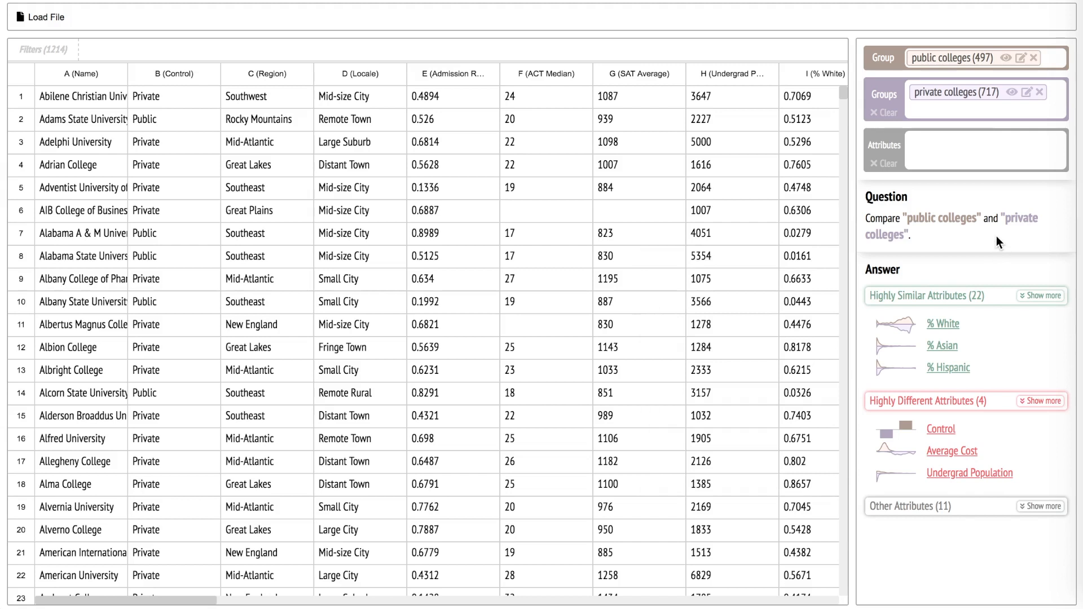
left_click(928, 149)
type("admission")
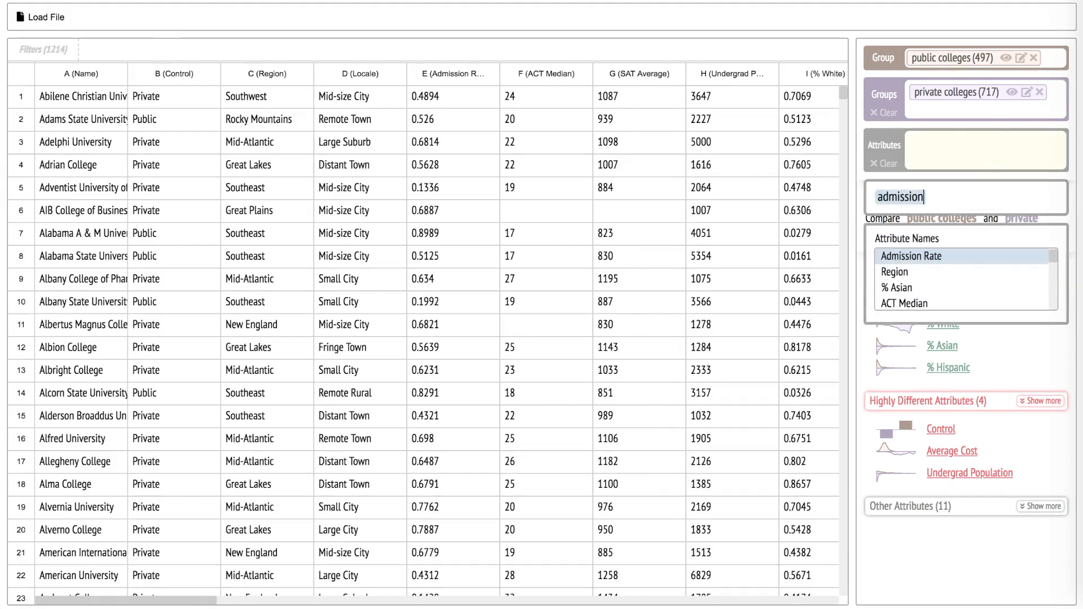
type(" rate")
key("Return")
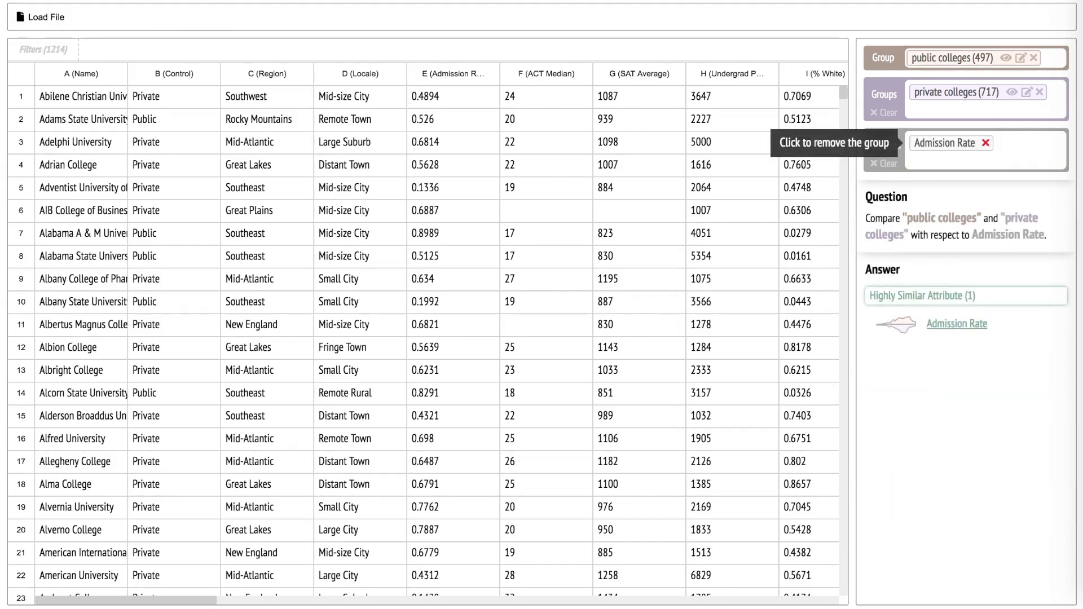
mouse_move(955, 330)
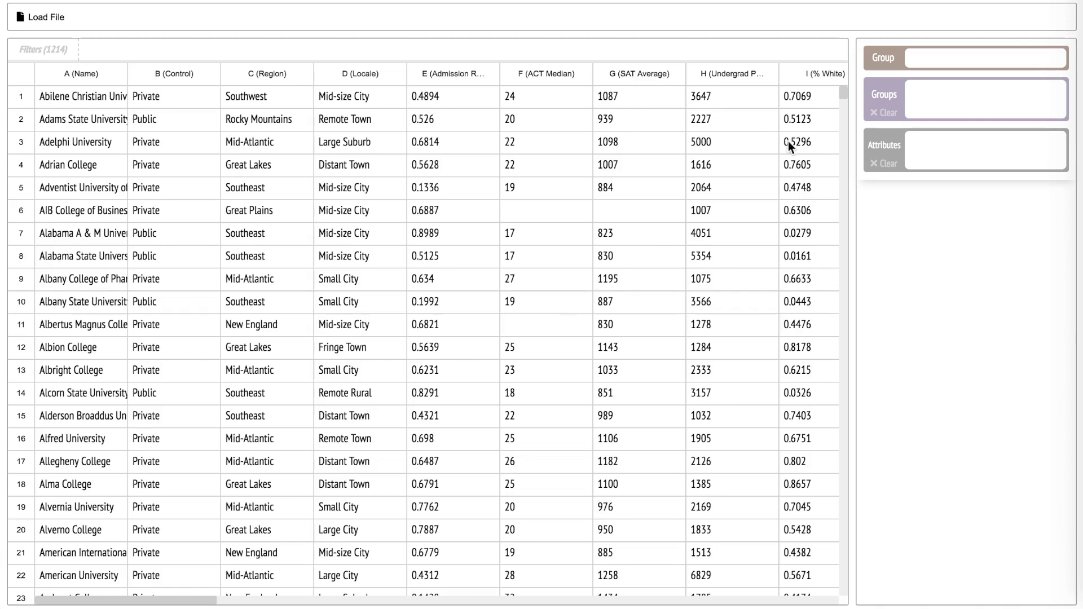
Define a new primary group with the rule "southeast"
left_click(927, 69)
type("so")
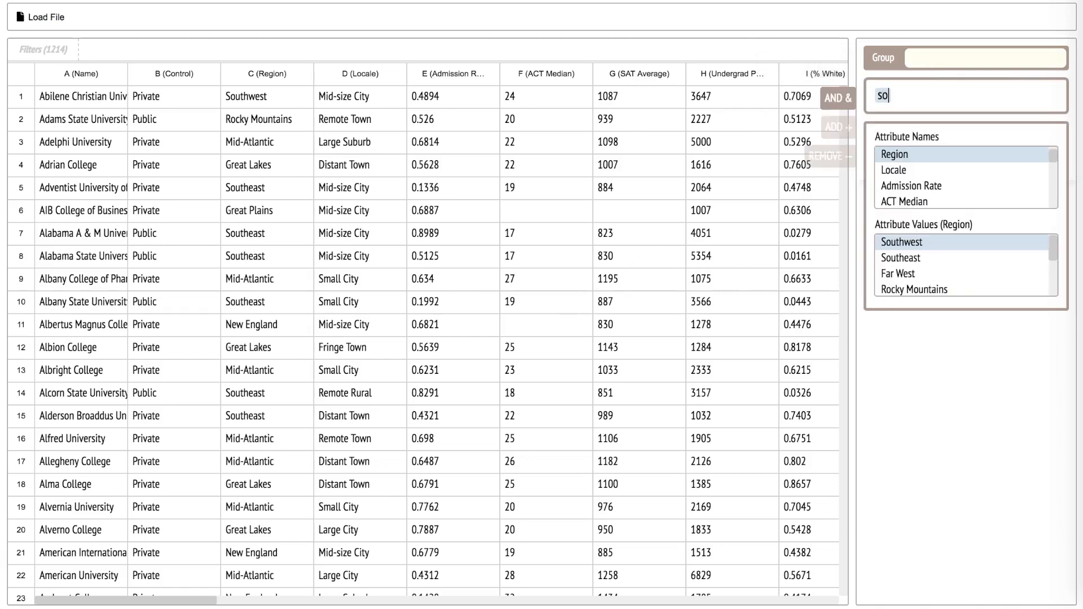
type("utheast")
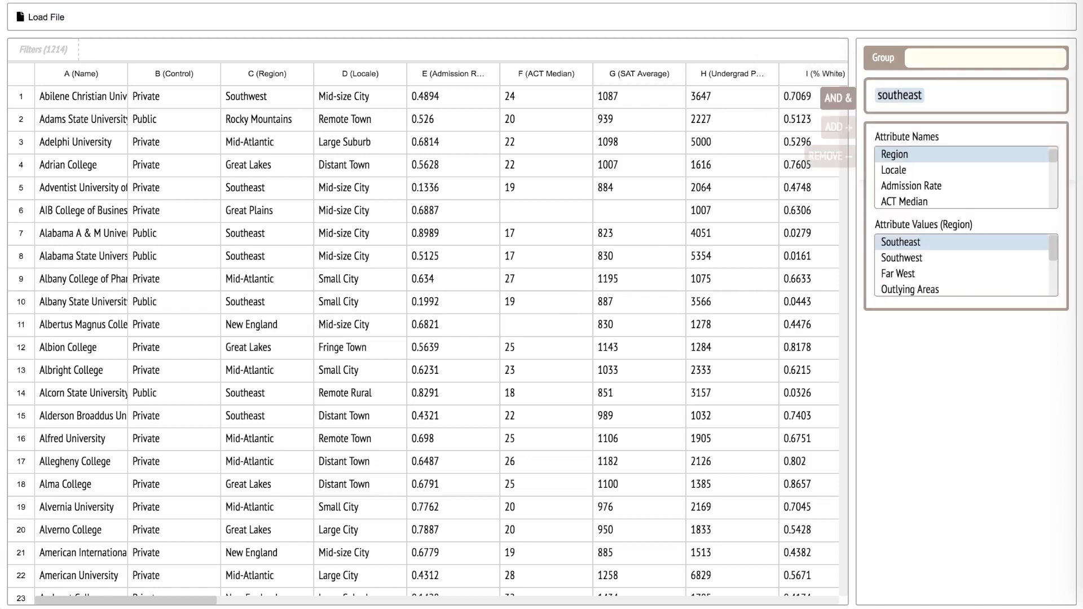
key("Return")
Add a comparison group for every region with the rule "reg" and remove Region=Southeast from the comparison groups
left_click(957, 106)
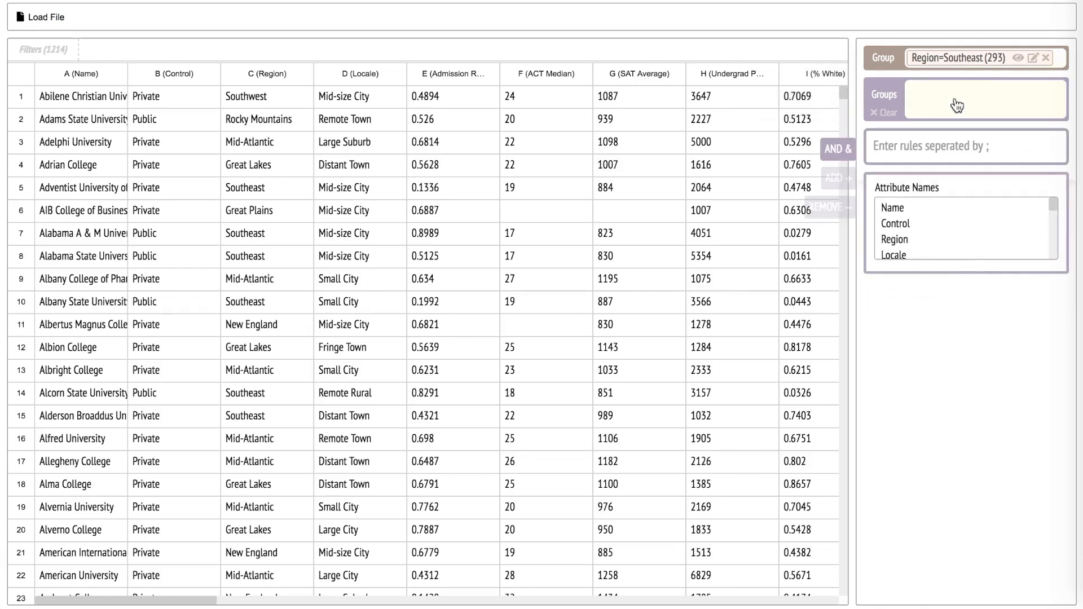
type("reg")
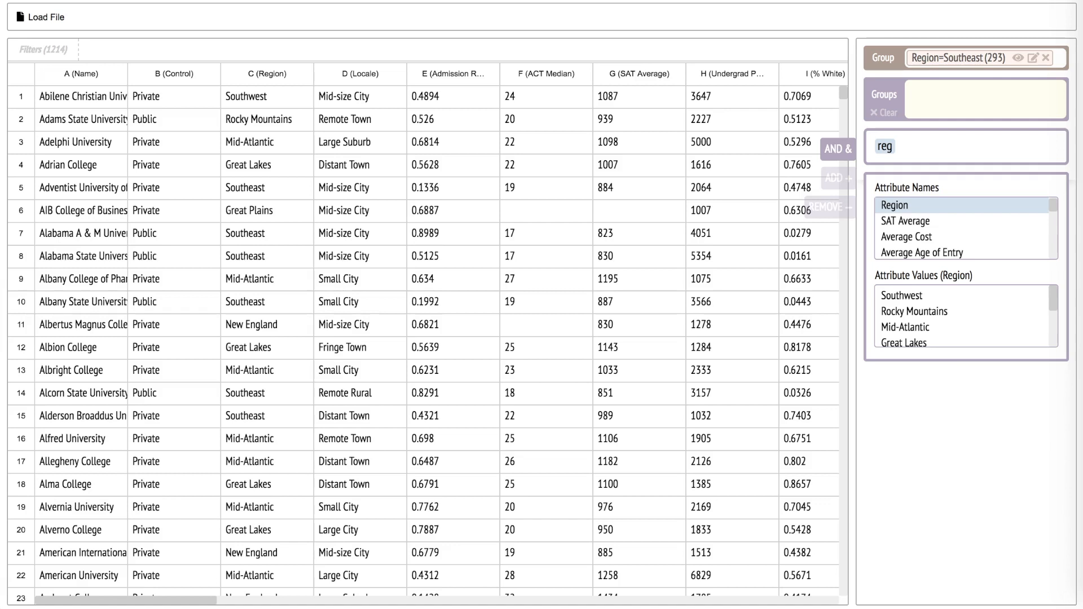
key("Return")
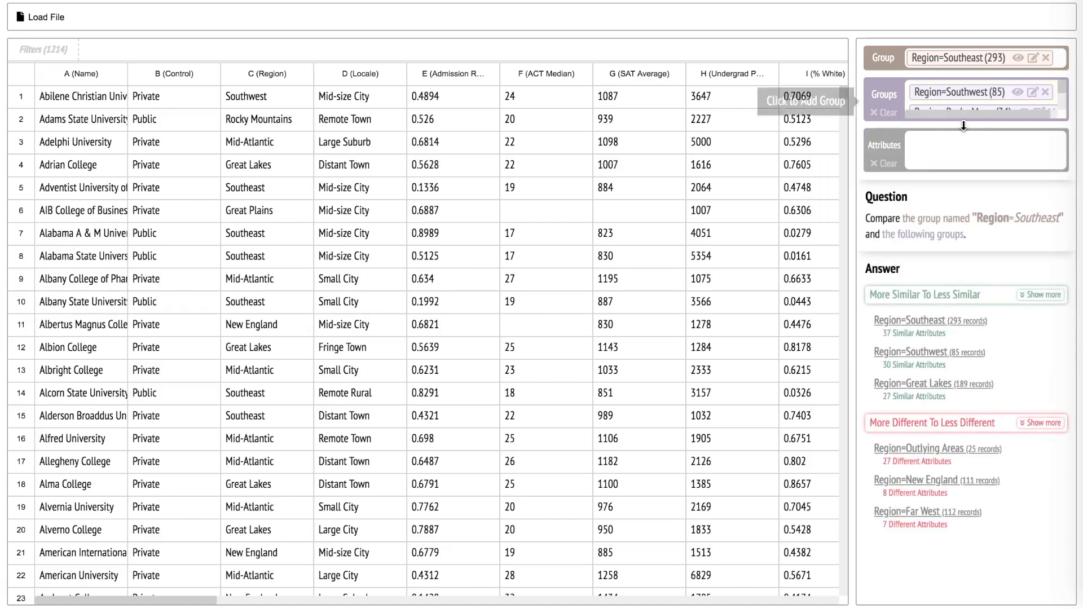
left_click_drag(965, 123, 969, 272)
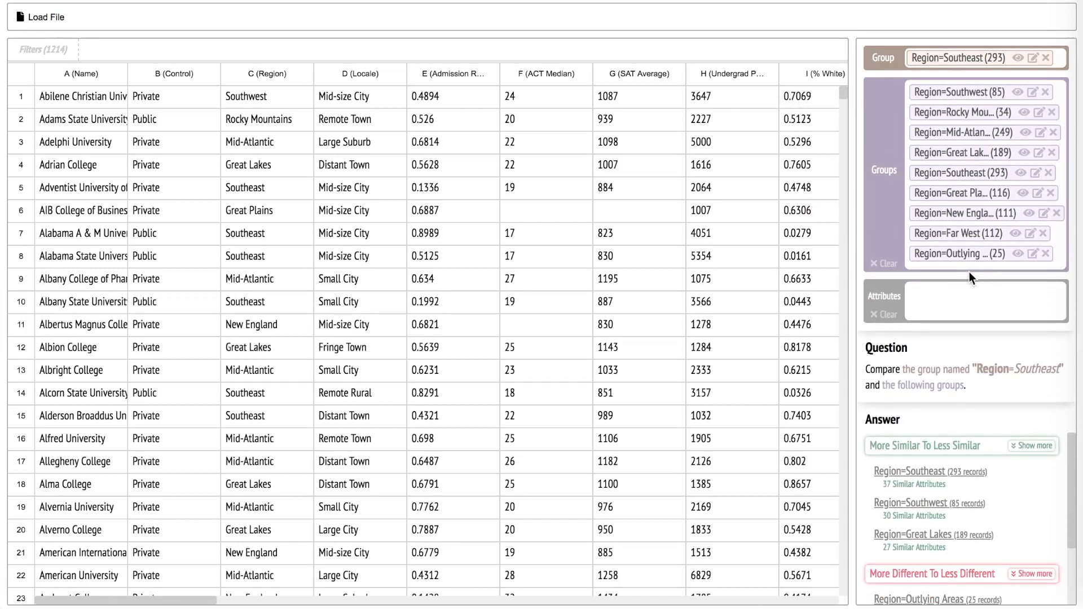
left_click(1049, 174)
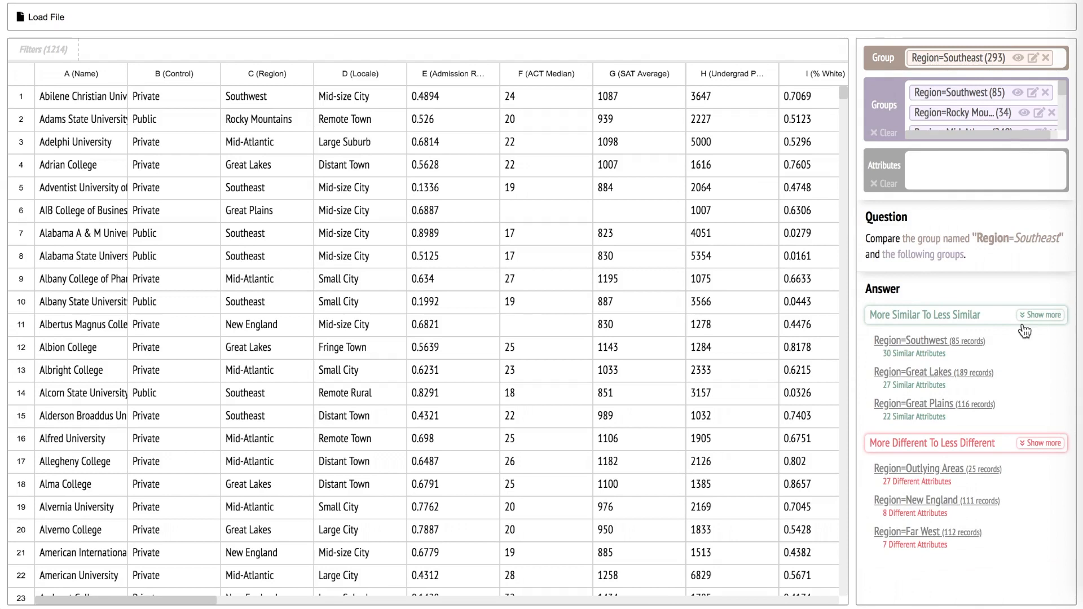
Examine which attributes the Southeast group shares with Region=Southwest and which differ from Region=Outlying Areas
mouse_move(984, 350)
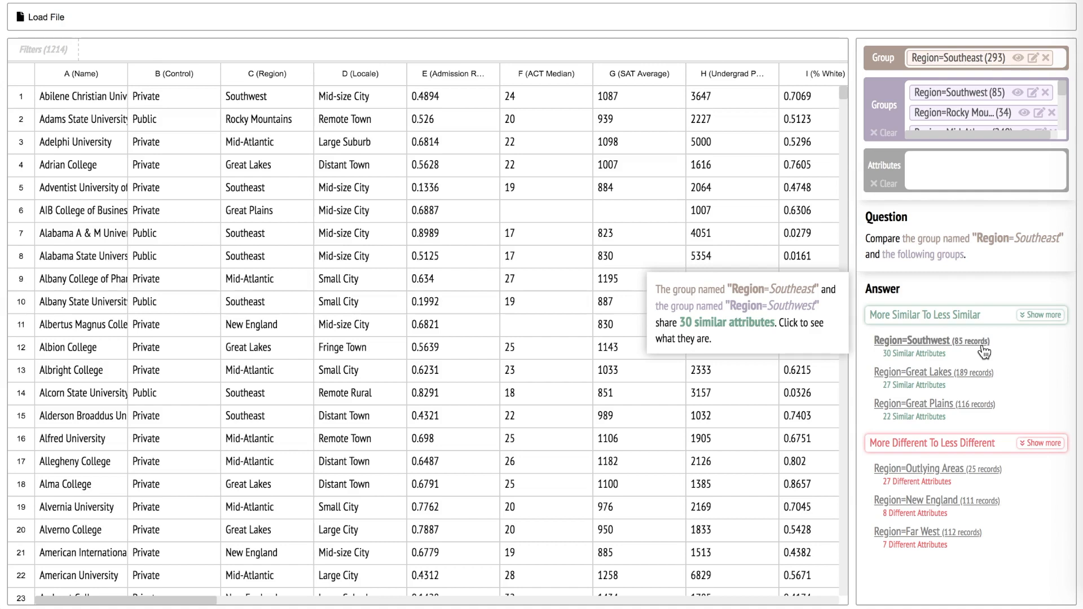
left_click(984, 352)
mouse_move(982, 406)
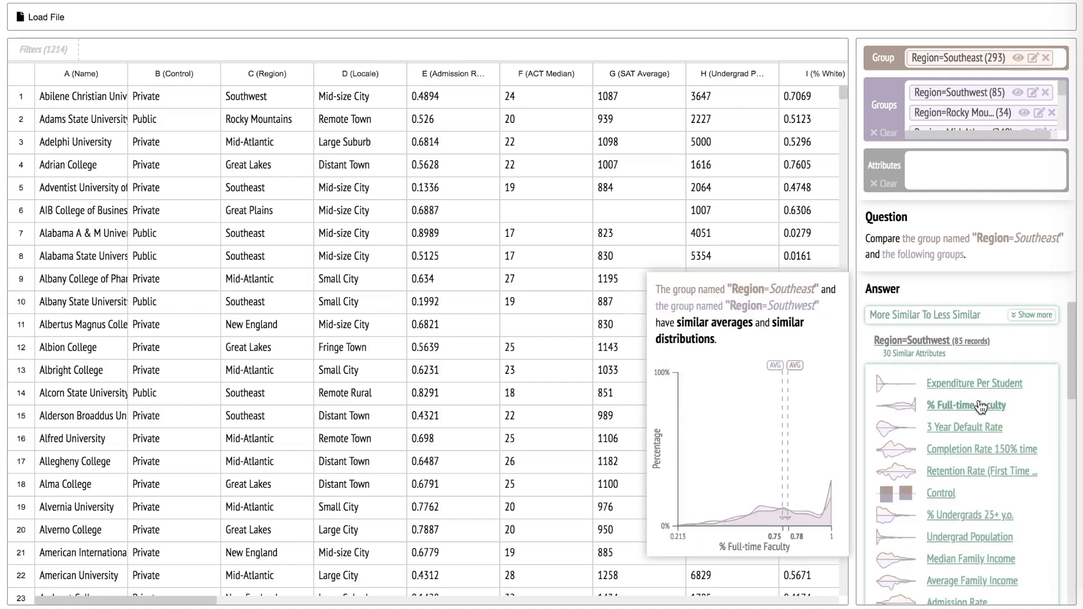
left_click(959, 349)
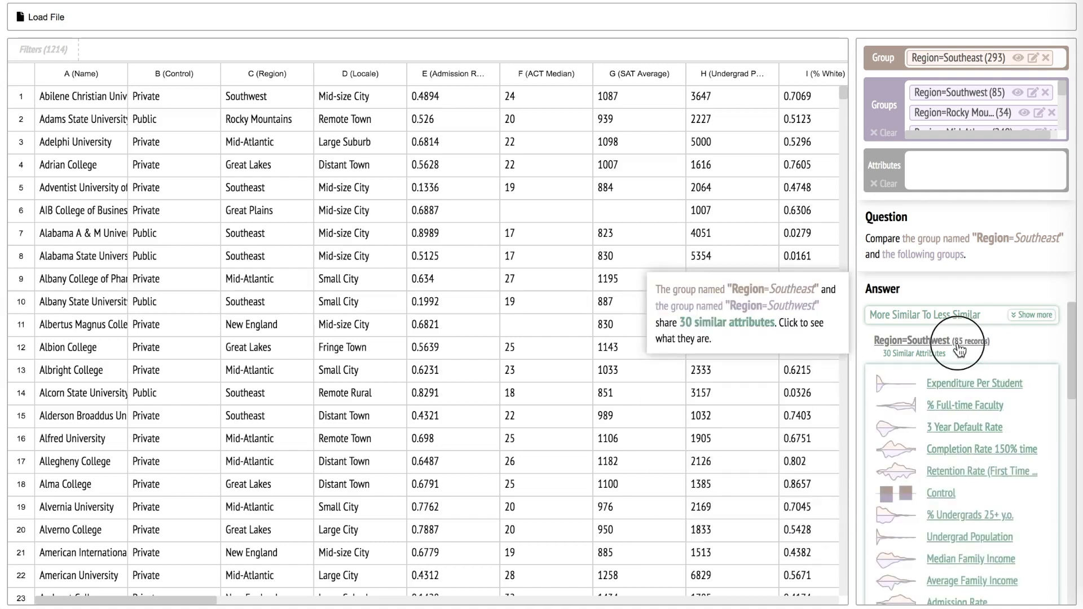
left_click(952, 473)
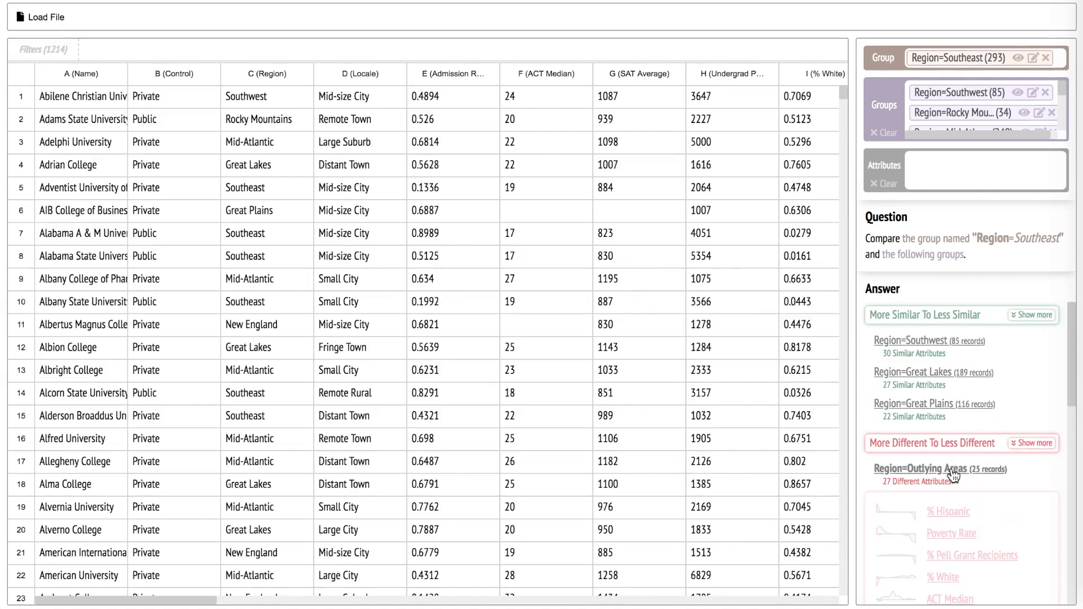
mouse_move(960, 475)
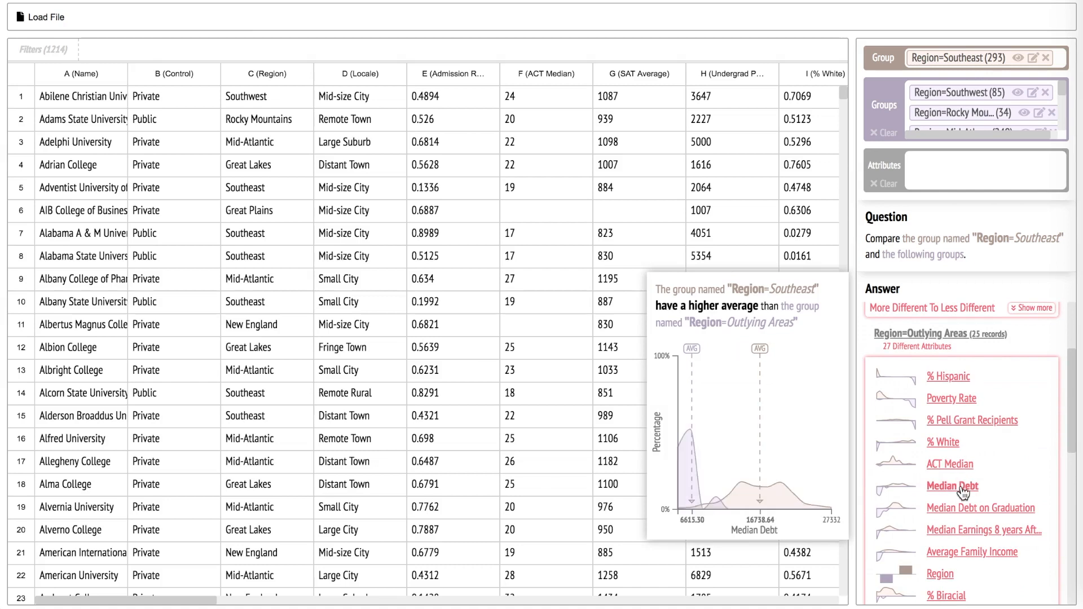
Enlarge the comparison group list and inspect the included records of Region=Outlying Areas with the Name column widened to show full names
left_click(1020, 140)
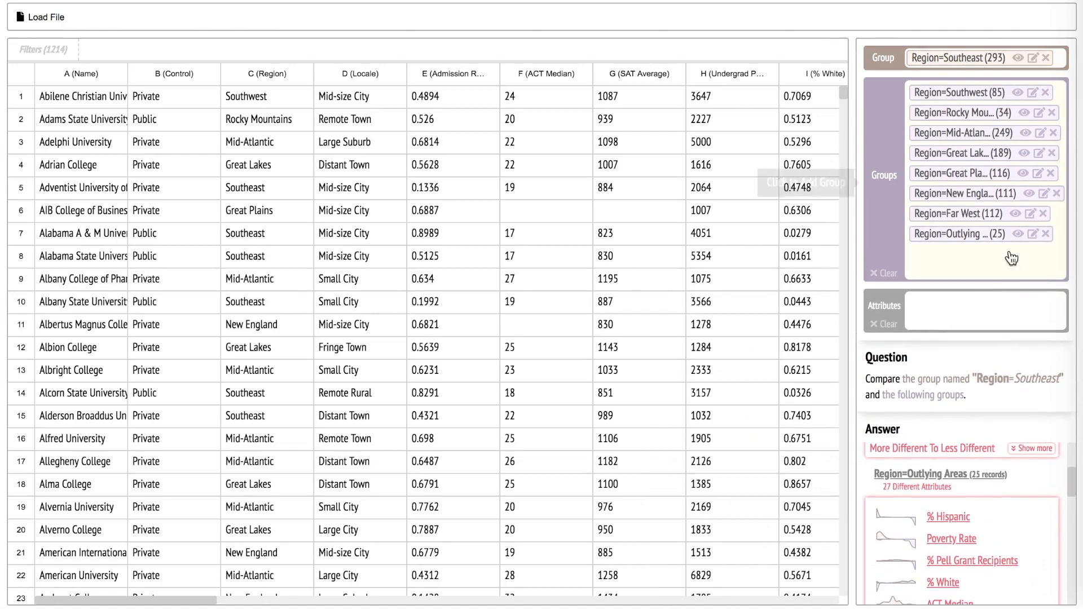
left_click(1018, 234)
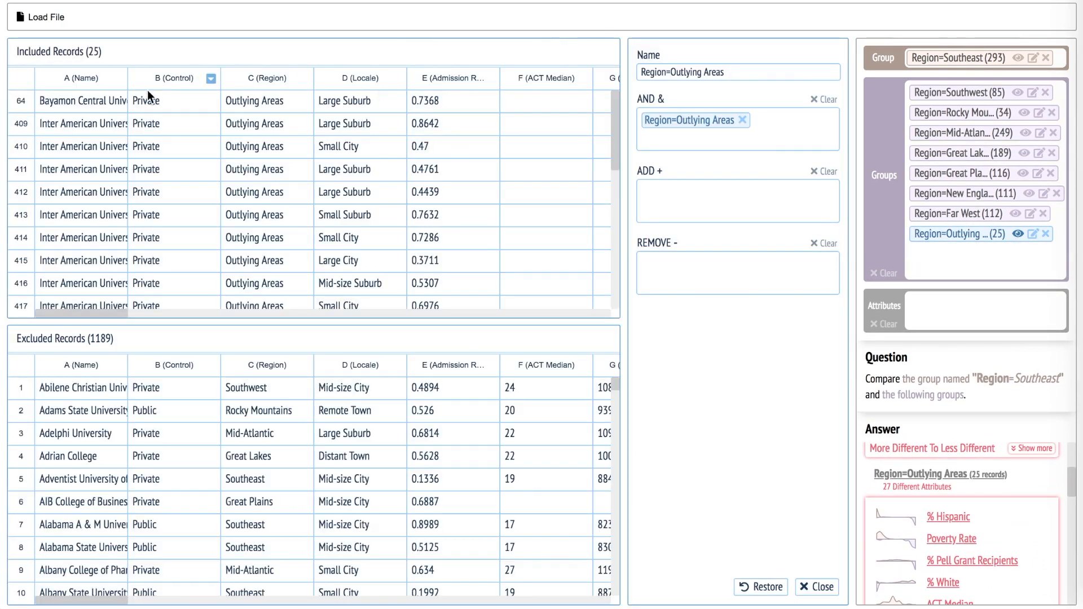
left_click_drag(125, 78, 306, 79)
scroll(317, 168, "down", 5)
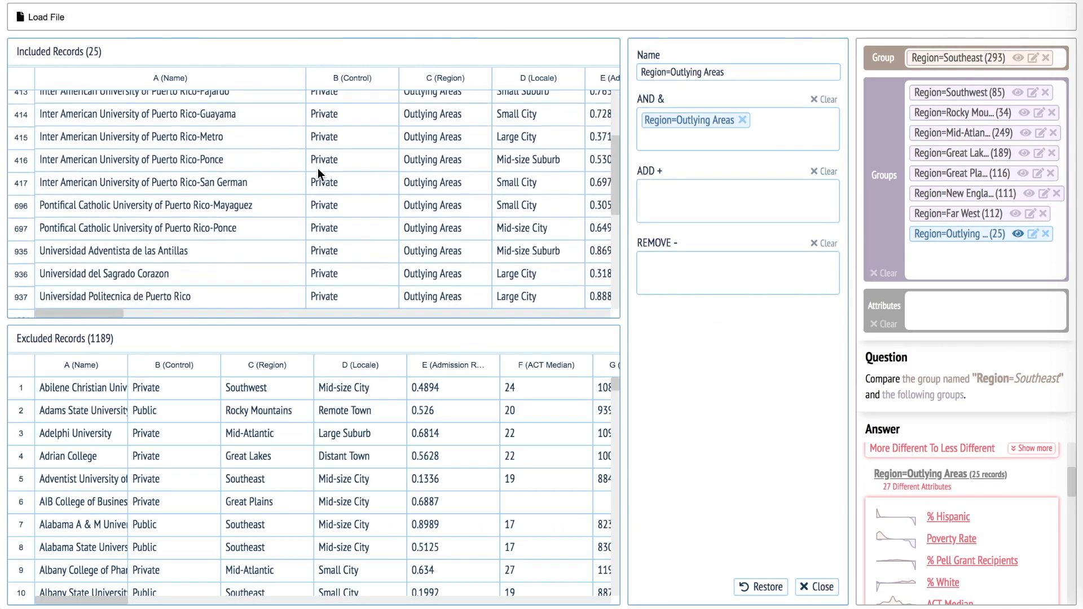
scroll(318, 170, "down", 3)
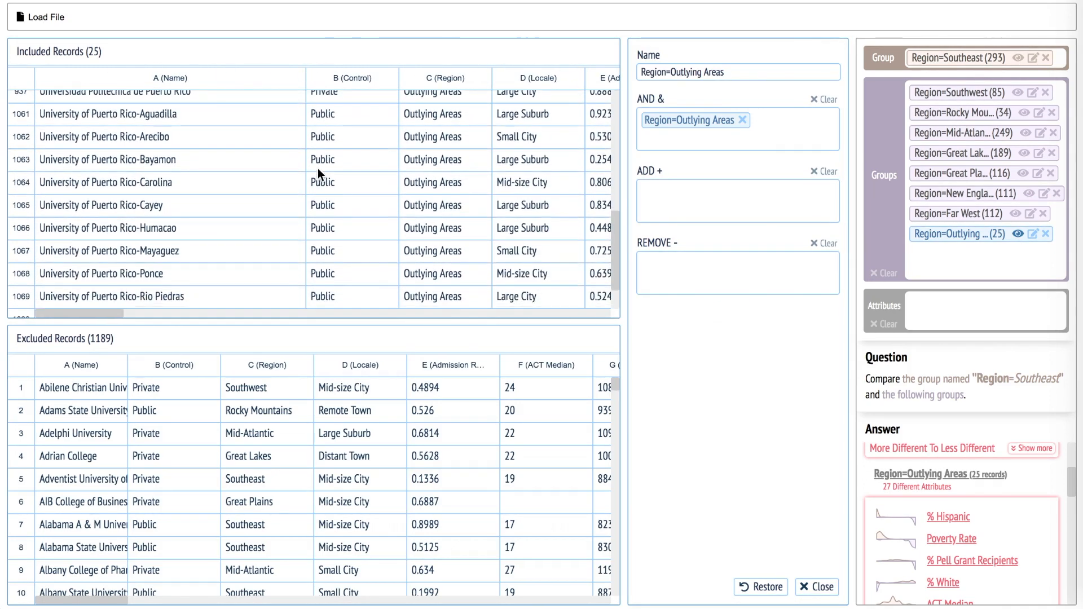